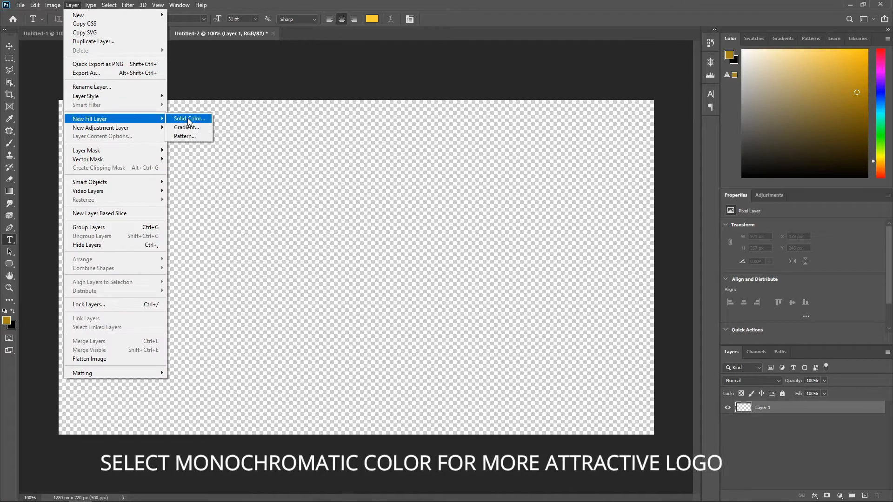
Add a solid color fill layer in dark gray #1b1b1b as the background
{"action": "left_click", "coordinate": [186, 119]}
{"action": "left_click", "coordinate": [515, 148]}
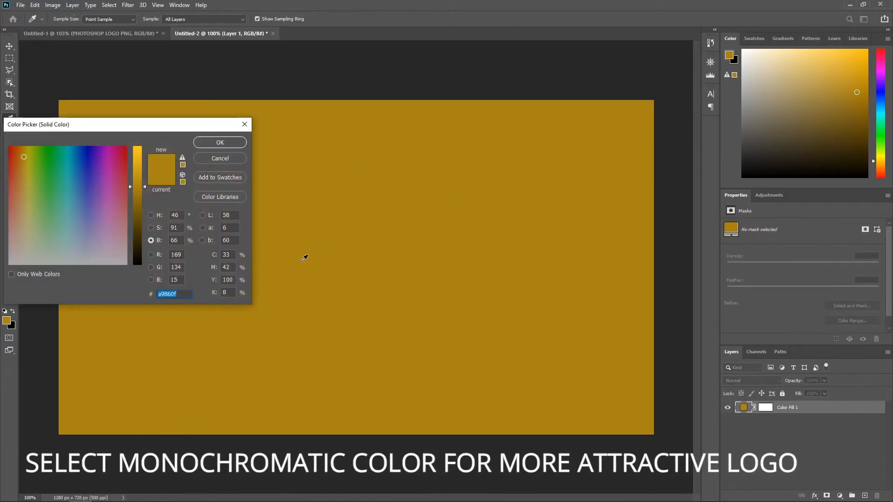
{"action": "type", "text": "1b1b1b"}
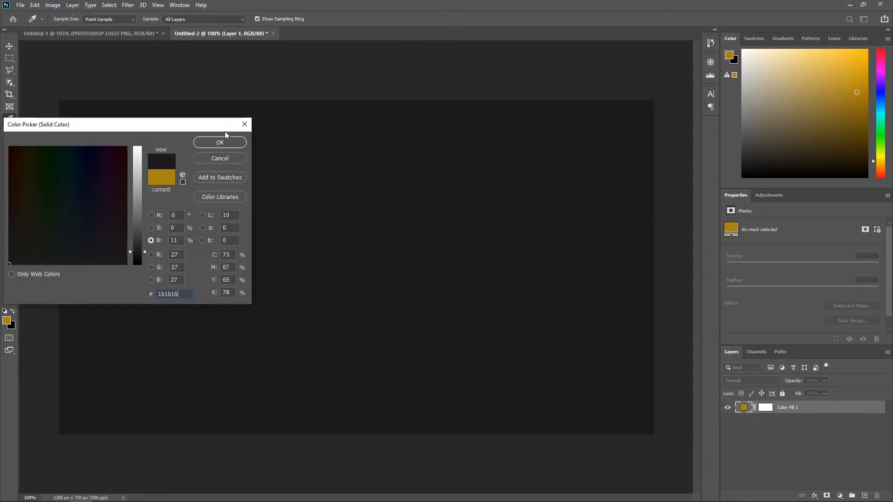
{"action": "left_click", "coordinate": [220, 142]}
Create a paragraph text box about 972 × 377 px across the middle of the canvas containing the word TEXT
{"action": "key", "text": "t"}
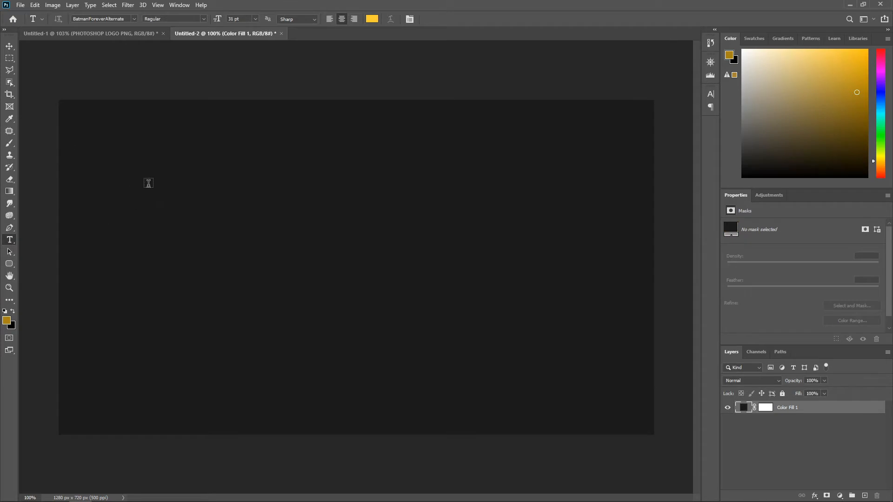
{"action": "left_click_drag", "start_coordinate": [127, 182], "coordinate": [578, 357]}
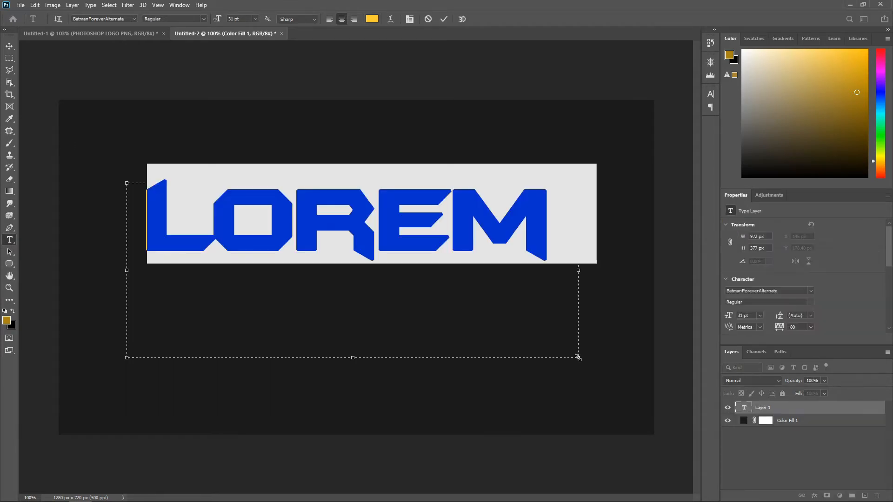
{"action": "type", "text": "TE4XT"}
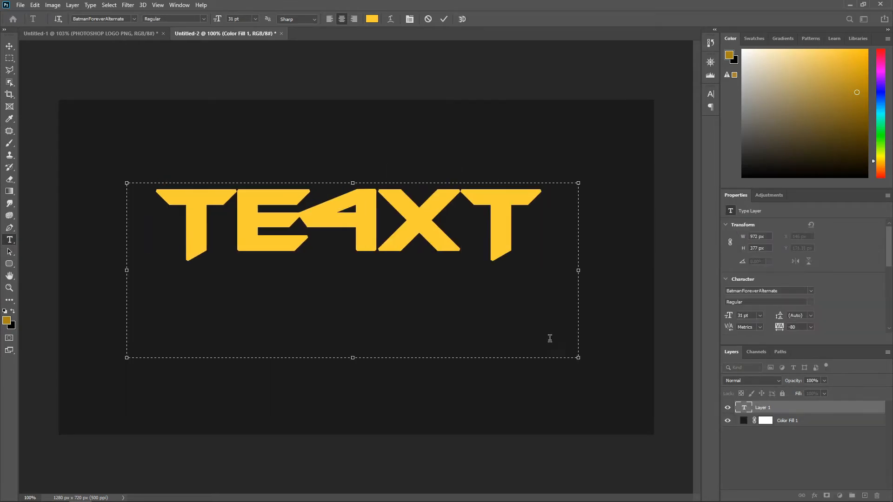
{"action": "left_click", "coordinate": [348, 229]}
{"action": "key", "text": "BackSpace"}
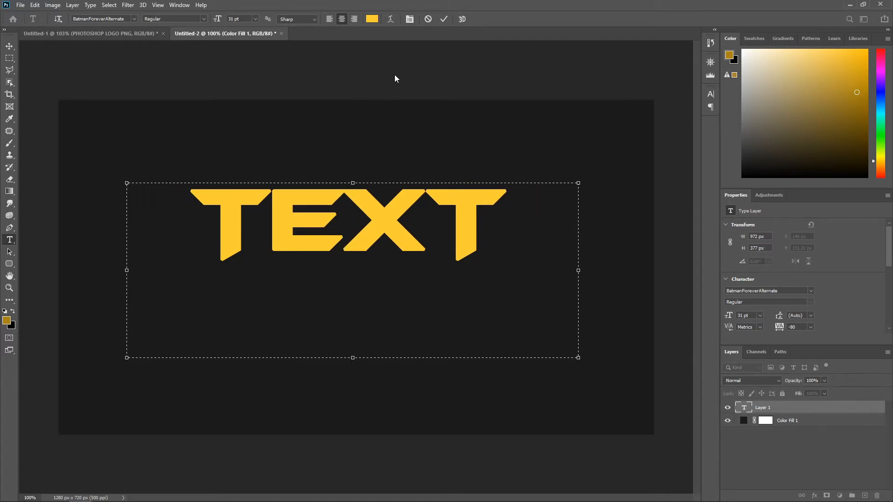
{"action": "left_click", "coordinate": [444, 19]}
{"action": "key", "text": "ctrl+t"}
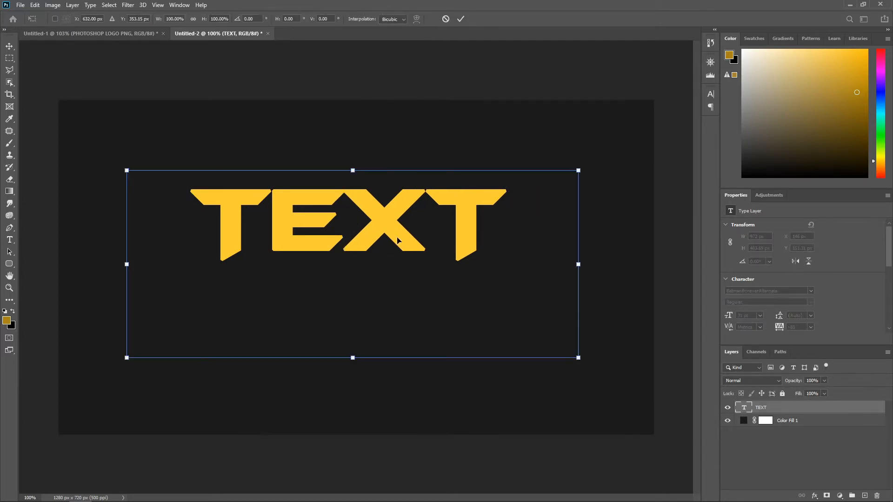
{"action": "left_click", "coordinate": [460, 19]}
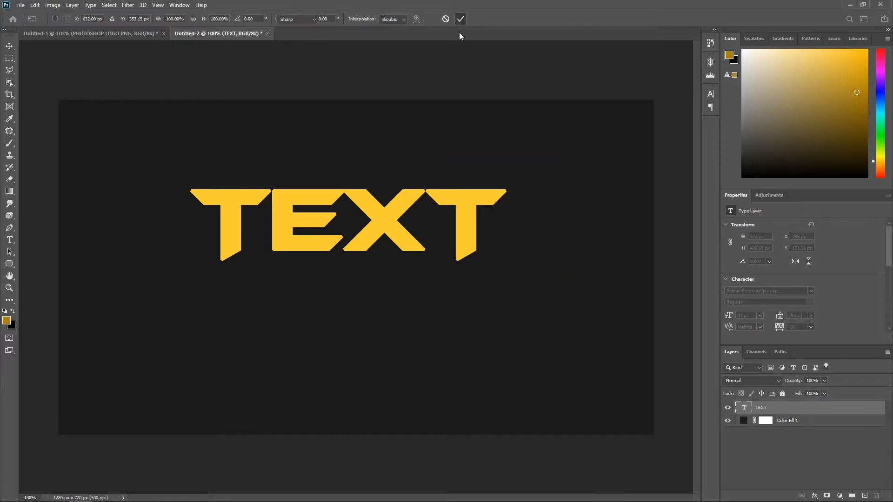
{"action": "left_click", "coordinate": [360, 264]}
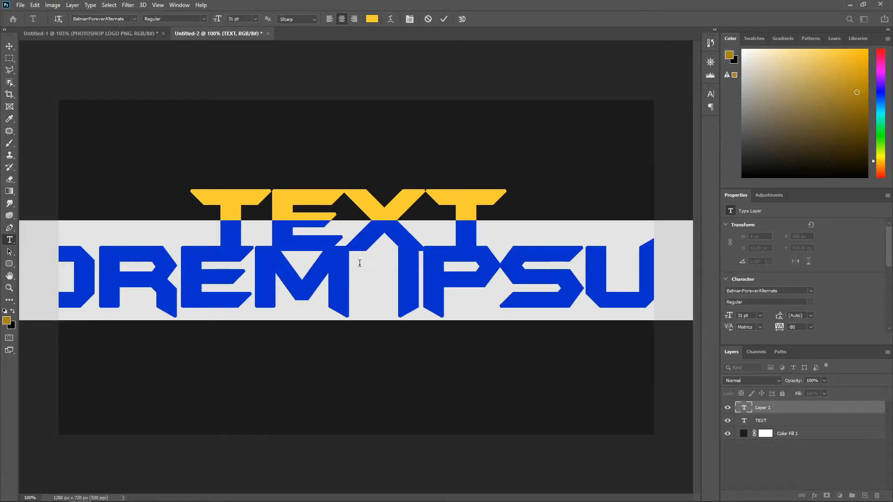
{"action": "left_click", "coordinate": [424, 20]}
Set the font size of the whole word TEXT to 43 pt
{"action": "left_click", "coordinate": [404, 225]}
{"action": "key", "text": "ctrl+a"}
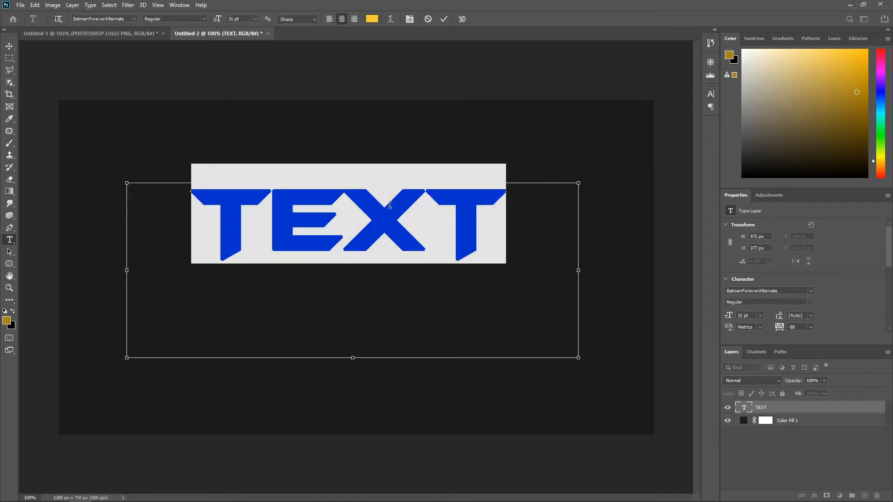
{"action": "left_click_drag", "start_coordinate": [217, 19], "coordinate": [222, 20]}
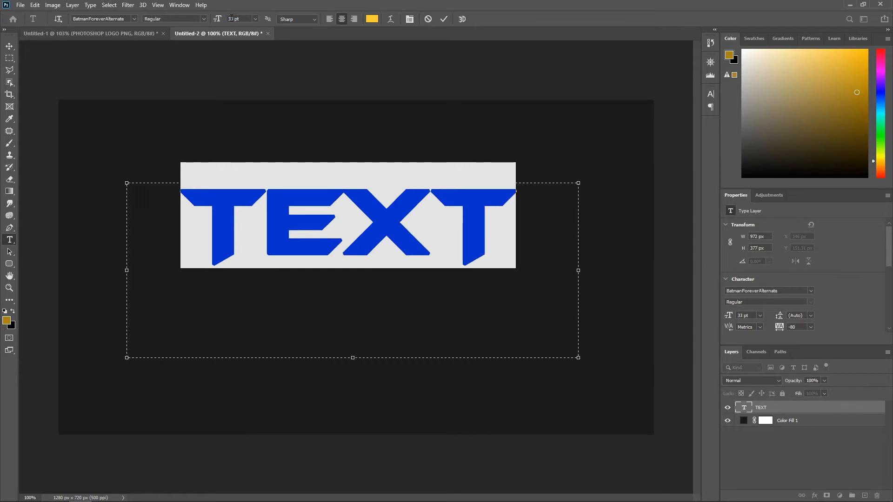
{"action": "left_click", "coordinate": [231, 19]}
{"action": "key", "text": "shift+Up"}
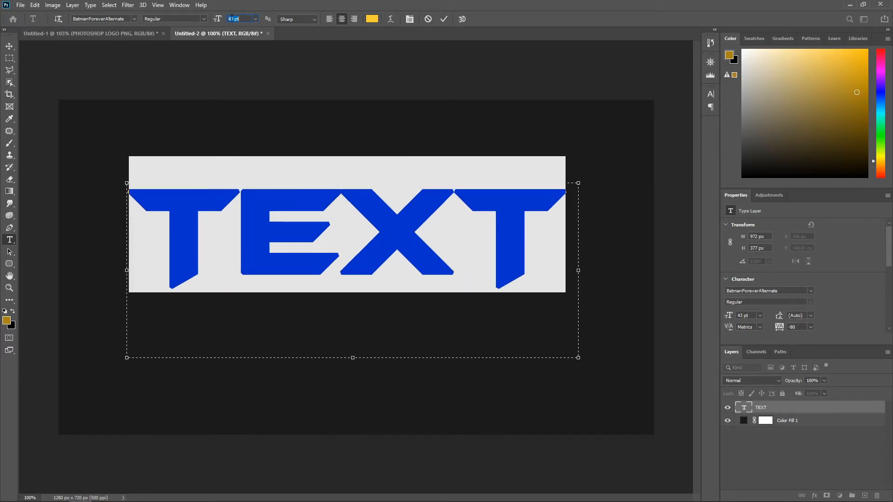
{"action": "left_click", "coordinate": [445, 20]}
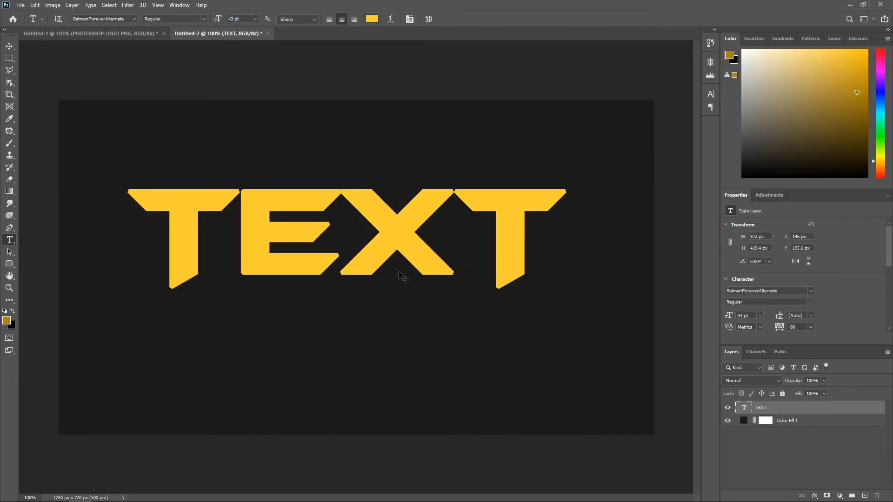
Free-transform the text layer, scaling it proportionally to about 105% and moving it down to the middle of the canvas
{"action": "key", "text": "ctrl+t"}
{"action": "left_click_drag", "start_coordinate": [417, 266], "coordinate": [420, 293]}
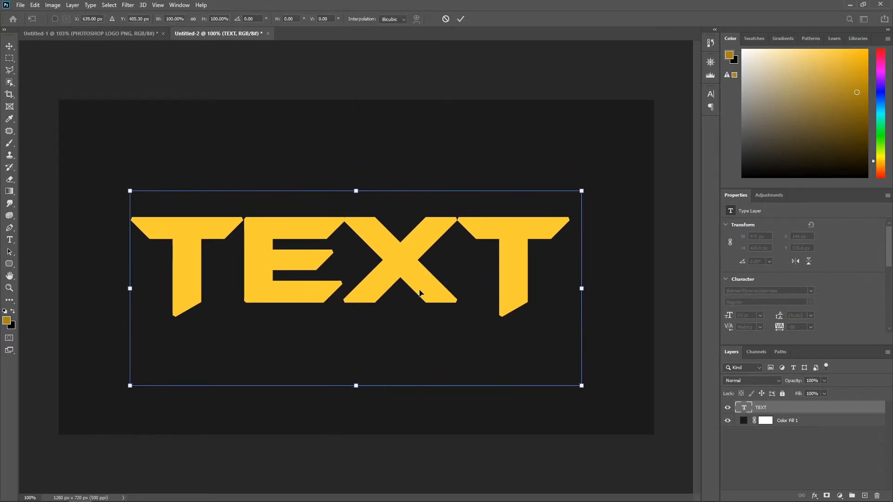
{"action": "left_click_drag", "start_coordinate": [582, 190], "coordinate": [603, 181]}
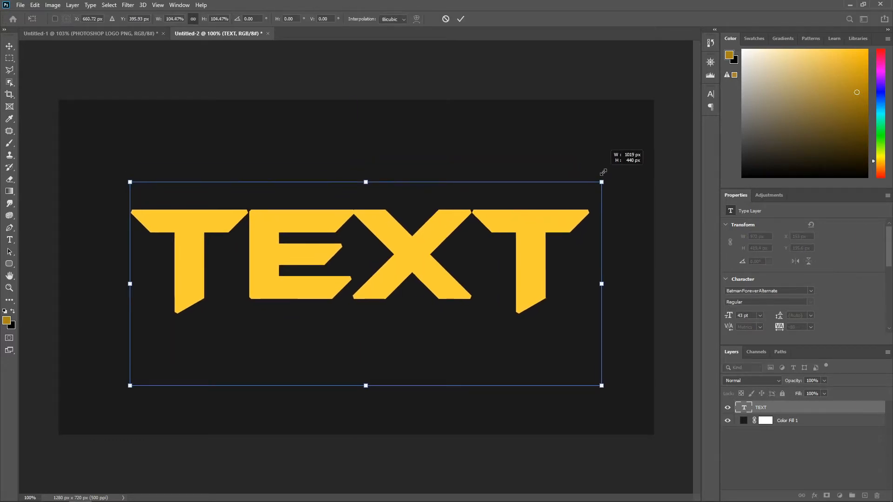
{"action": "left_click_drag", "start_coordinate": [532, 221], "coordinate": [532, 235]}
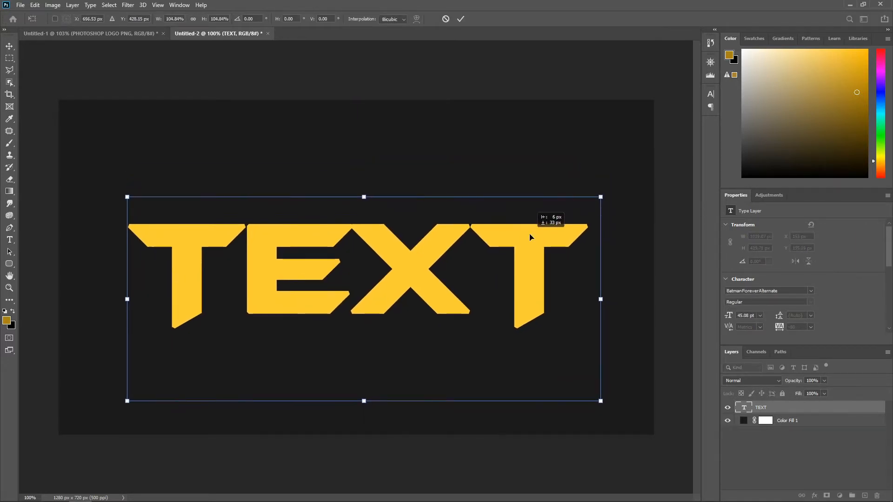
{"action": "left_click", "coordinate": [460, 19]}
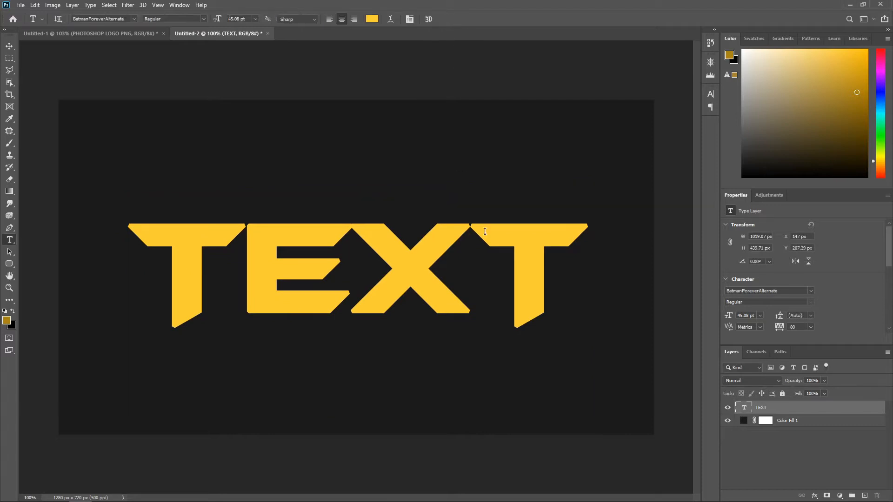
Add an outside Stroke layer style to the TEXT layer in dark gold #8e7201
{"action": "double_click", "coordinate": [881, 409]}
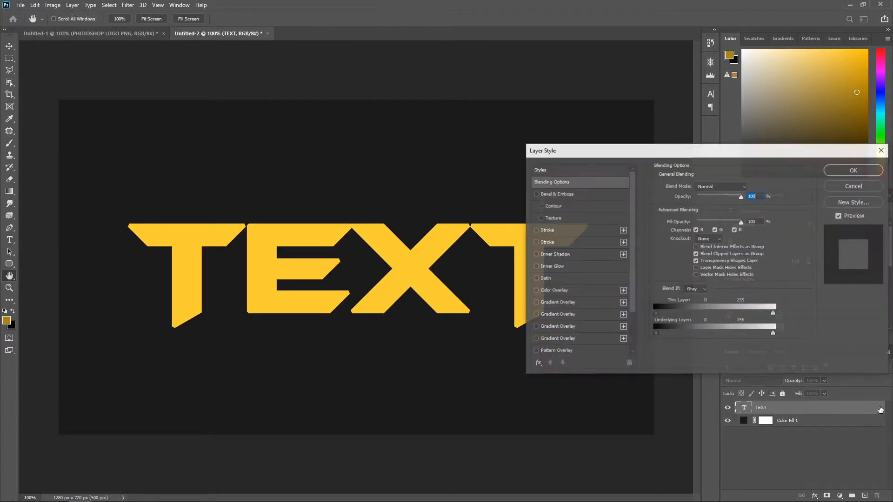
{"action": "left_click", "coordinate": [535, 229]}
{"action": "left_click", "coordinate": [577, 235]}
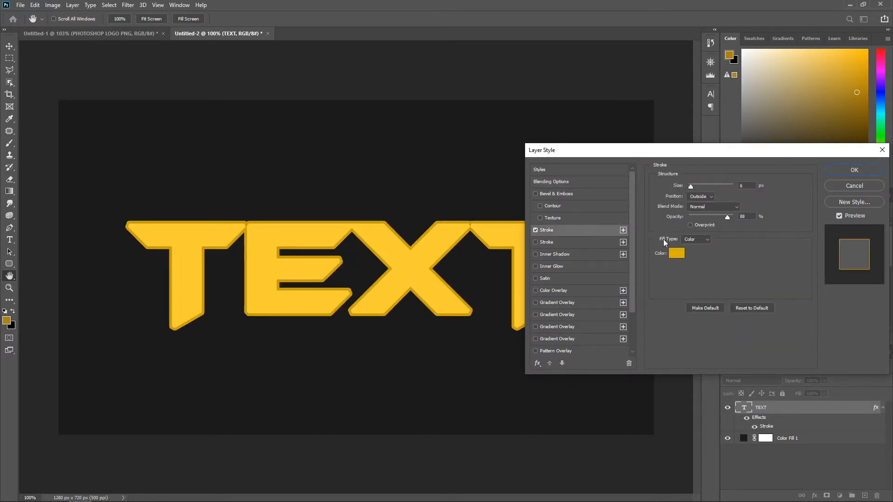
{"action": "left_click", "coordinate": [676, 253]}
{"action": "left_click_drag", "start_coordinate": [139, 194], "coordinate": [138, 199]}
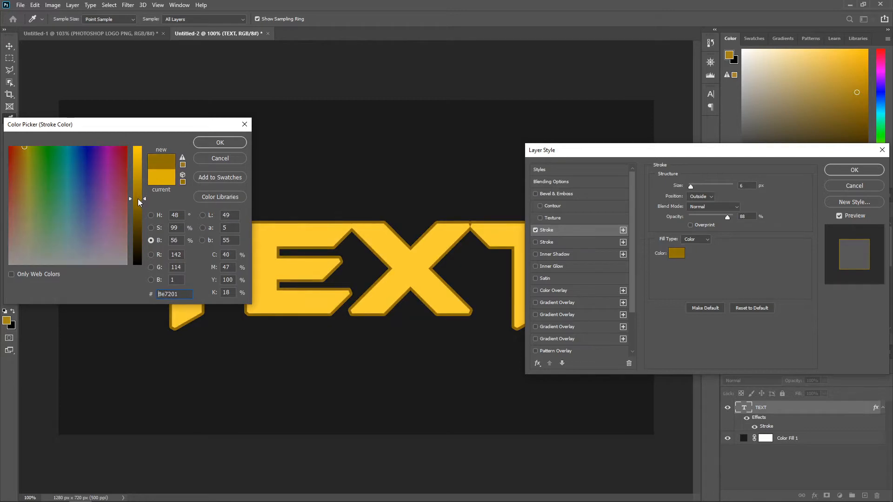
{"action": "left_click", "coordinate": [217, 143]}
Set the text stroke's size to 30 px and apply the layer style
{"action": "left_click", "coordinate": [750, 184]}
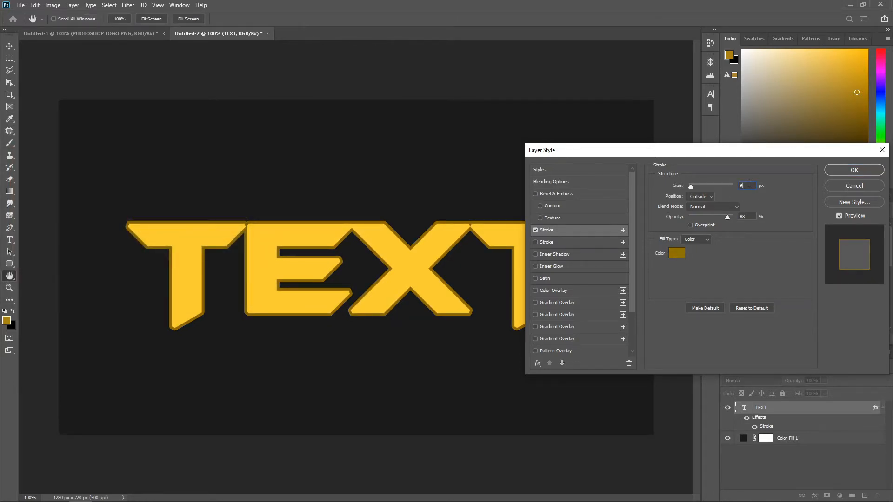
{"action": "key", "text": "Up"}
{"action": "key", "text": "Up"}
{"action": "key", "text": "Up"}
{"action": "key", "text": "Up"}
{"action": "key", "text": "Up"}
{"action": "key", "text": "Up"}
{"action": "key", "text": "Up"}
{"action": "key", "text": "Up"}
{"action": "key", "text": "Up"}
{"action": "key", "text": "Up"}
{"action": "key", "text": "Up"}
{"action": "key", "text": "Up"}
{"action": "key", "text": "Up"}
{"action": "key", "text": "Up"}
{"action": "key", "text": "Up"}
{"action": "key", "text": "Up"}
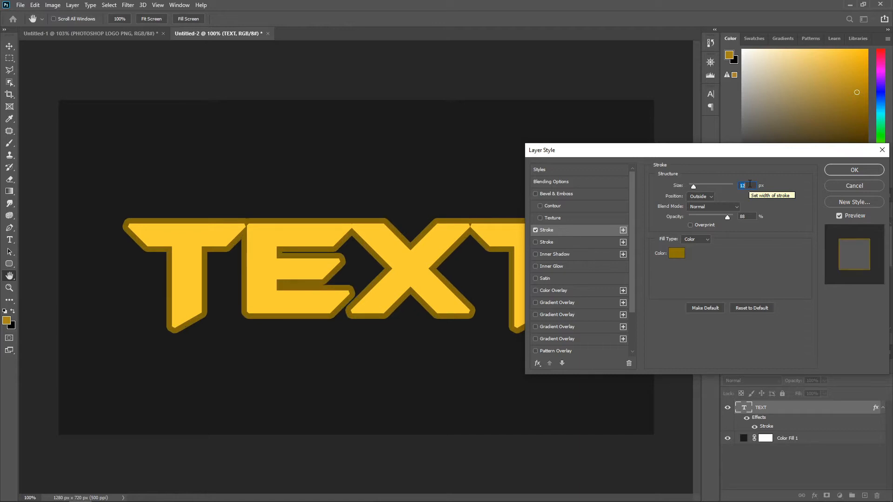
{"action": "key", "text": "Up"}
{"action": "key", "text": "Up"}
{"action": "key", "text": "Up"}
{"action": "key", "text": "Up"}
{"action": "key", "text": "Up"}
{"action": "key", "text": "Up"}
{"action": "key", "text": "Up"}
{"action": "key", "text": "Up"}
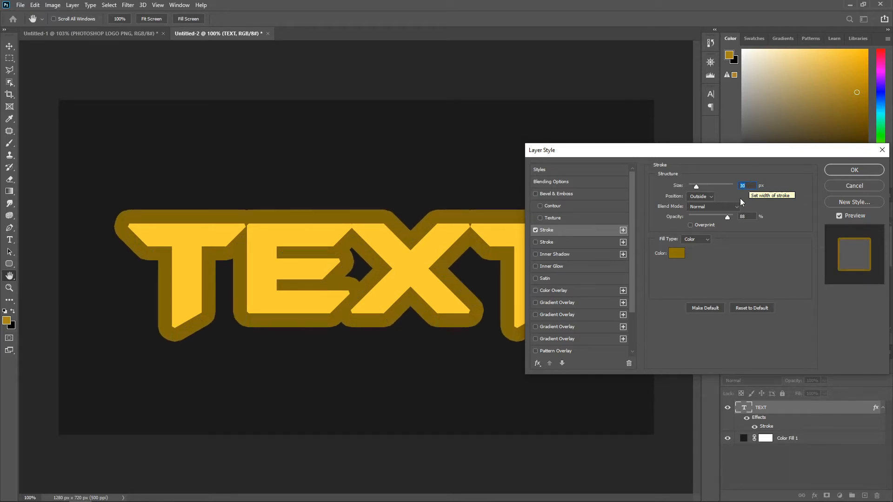
{"action": "left_click", "coordinate": [706, 225]}
{"action": "left_click", "coordinate": [847, 169]}
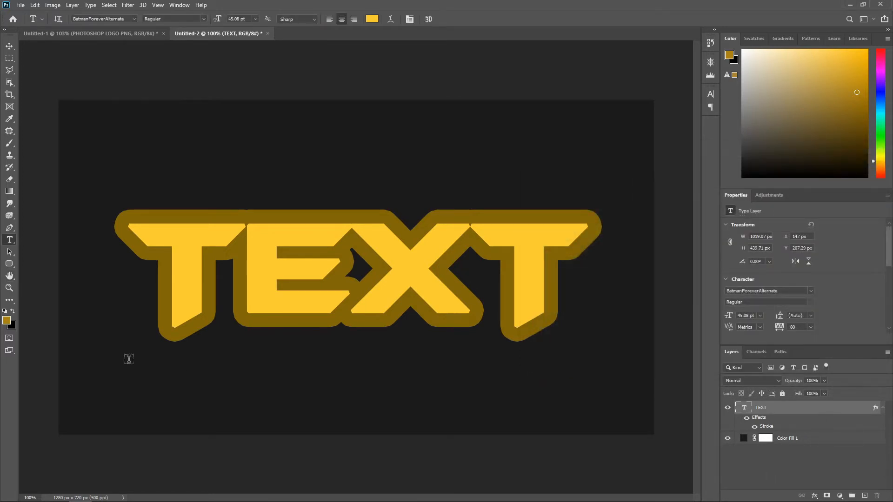
Draw a rounded rectangle about 958 × 213 px covering the lower half of the text
{"action": "left_click", "coordinate": [9, 264]}
{"action": "left_click_drag", "start_coordinate": [144, 278], "coordinate": [589, 376]}
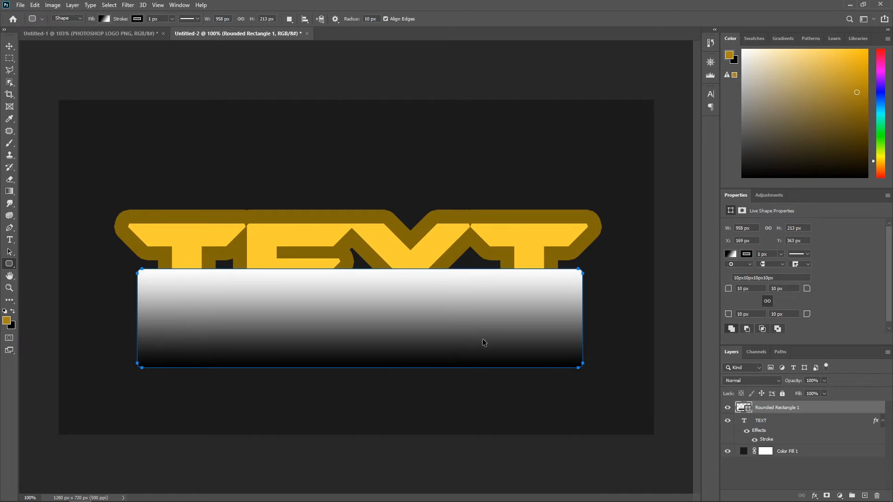
{"action": "left_click_drag", "start_coordinate": [489, 332], "coordinate": [490, 333]}
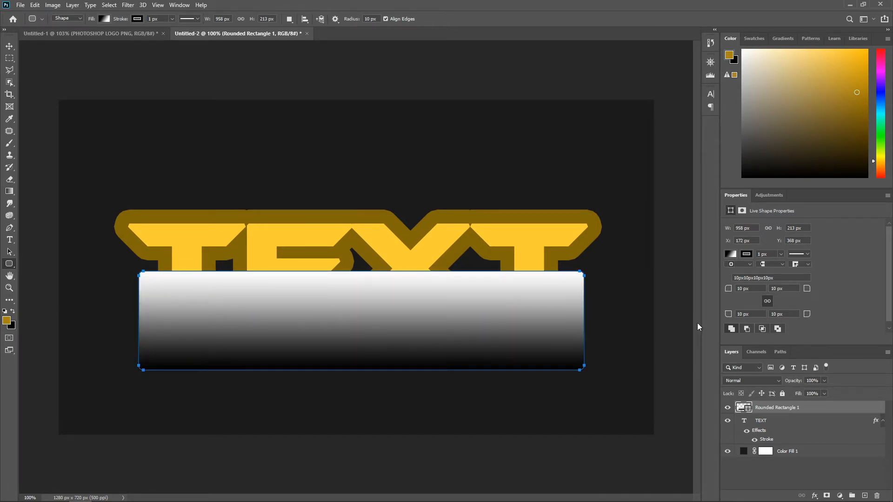
Fill the rounded rectangle with solid gold #dfb526, darkened from the sampled text yellow, and remove its stroke
{"action": "left_click", "coordinate": [730, 254]}
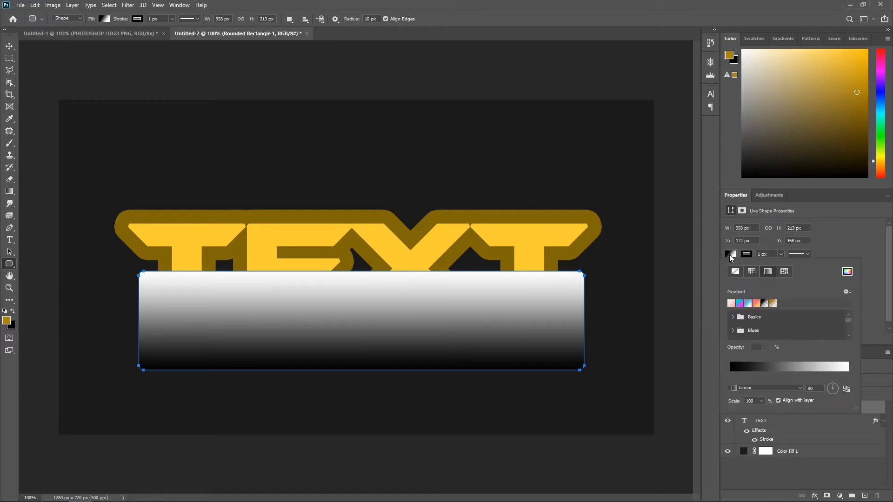
{"action": "left_click", "coordinate": [845, 272]}
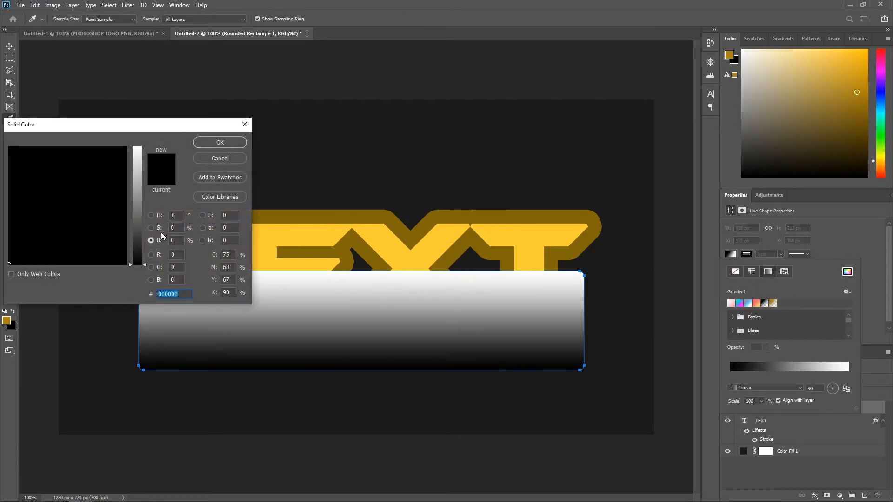
{"action": "left_click", "coordinate": [159, 217]}
{"action": "left_click", "coordinate": [155, 228]}
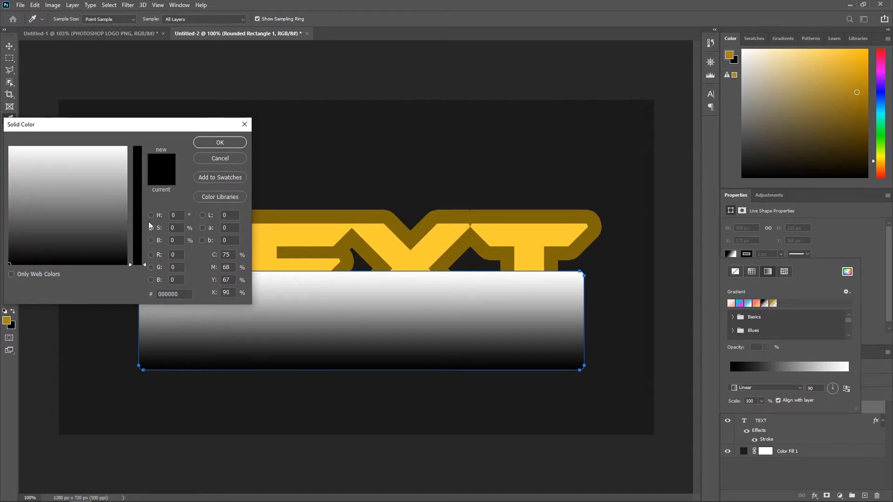
{"action": "left_click", "coordinate": [316, 223]}
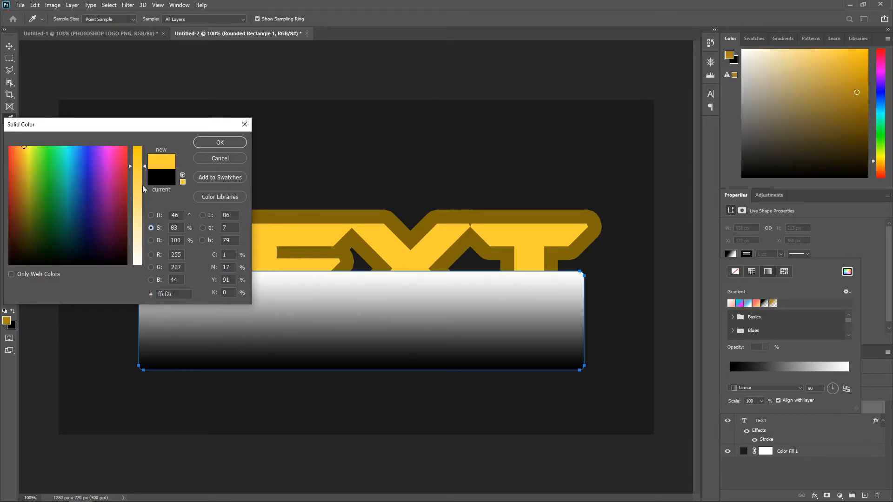
{"action": "left_click", "coordinate": [155, 241]}
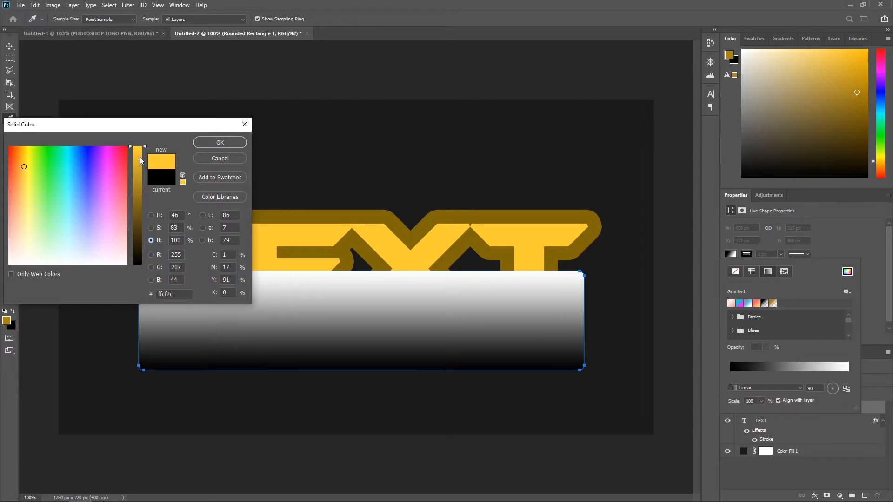
{"action": "left_click", "coordinate": [198, 144]}
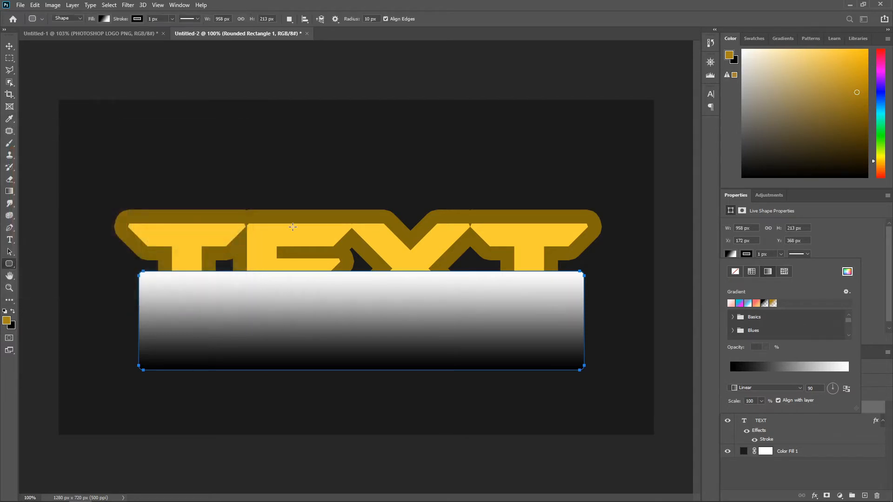
{"action": "left_click", "coordinate": [745, 254]}
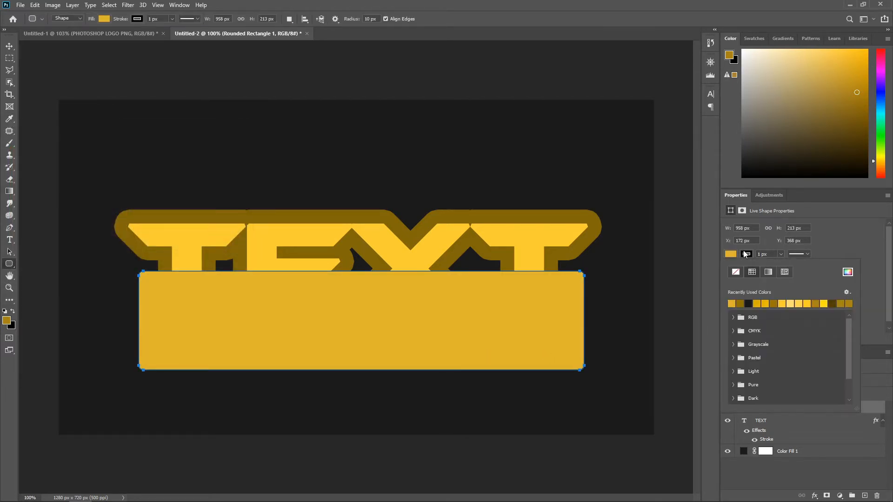
{"action": "left_click", "coordinate": [735, 271]}
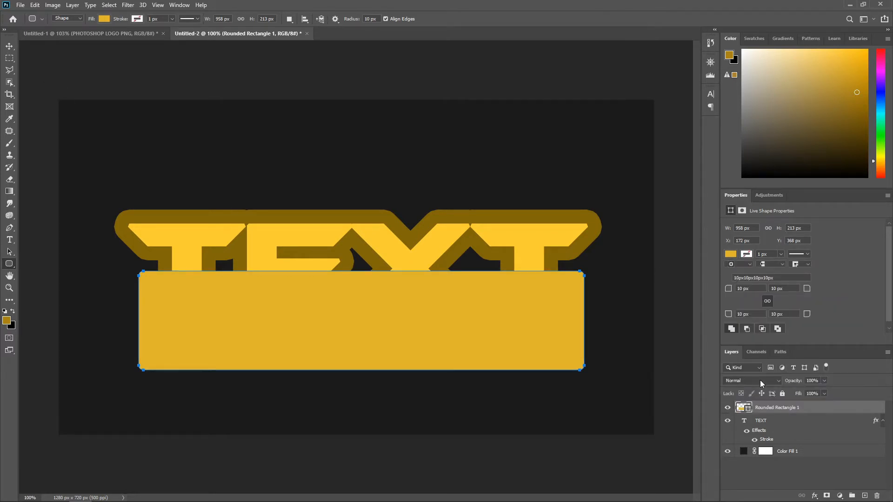
Darken the rounded rectangle's fill to solid gold #aa8a1d
{"action": "left_click", "coordinate": [733, 254]}
{"action": "left_click", "coordinate": [729, 261]}
{"action": "left_click", "coordinate": [730, 255]}
{"action": "left_click", "coordinate": [847, 272]}
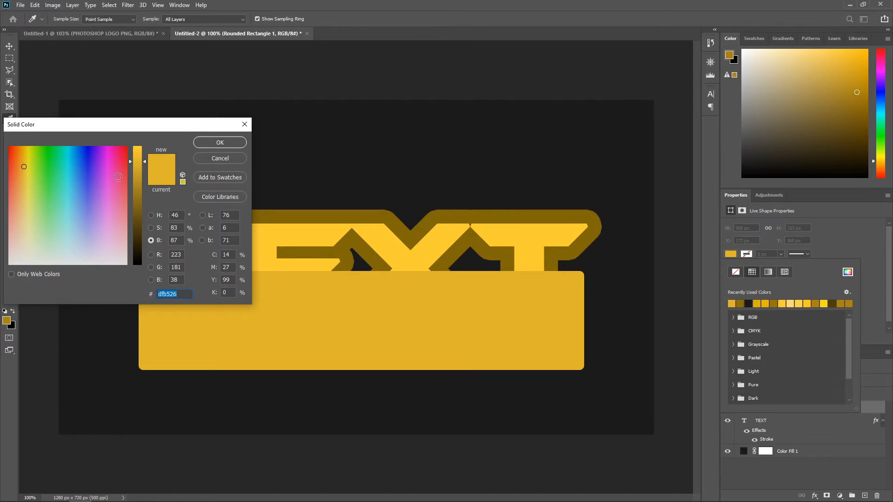
{"action": "left_click_drag", "start_coordinate": [135, 180], "coordinate": [138, 185]}
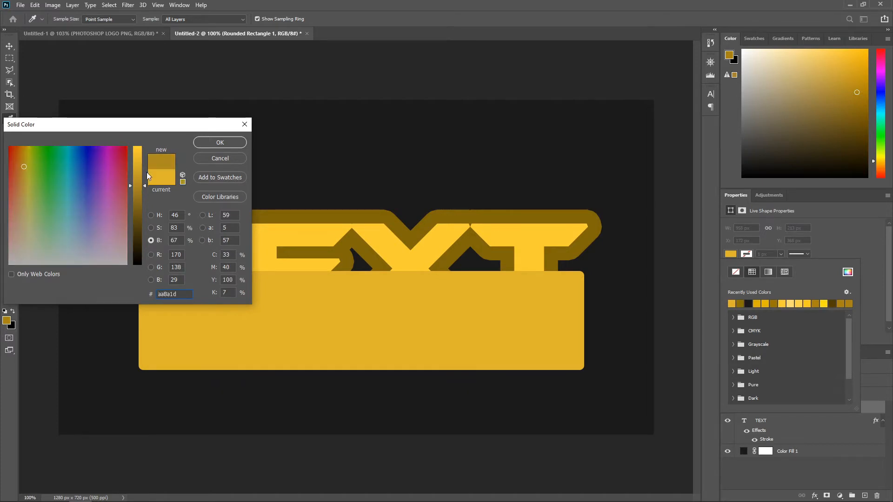
{"action": "left_click", "coordinate": [209, 144]}
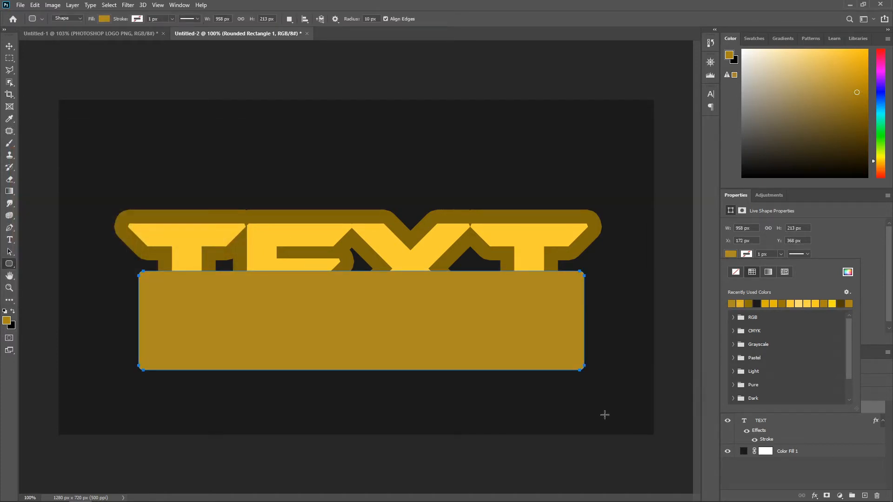
{"action": "left_click", "coordinate": [856, 258]}
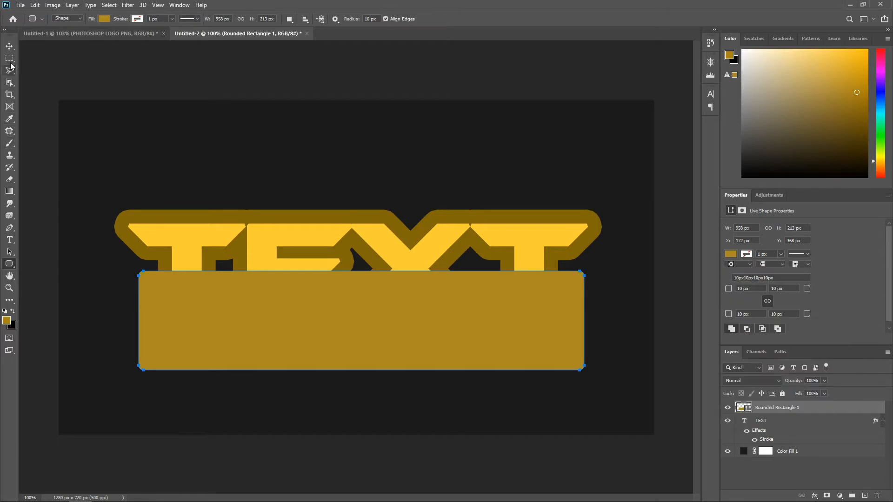
Clip the Rounded Rectangle 1 layer to the TEXT layer with a clipping mask
{"action": "left_click", "coordinate": [9, 46]}
{"action": "left_click", "coordinate": [104, 179]}
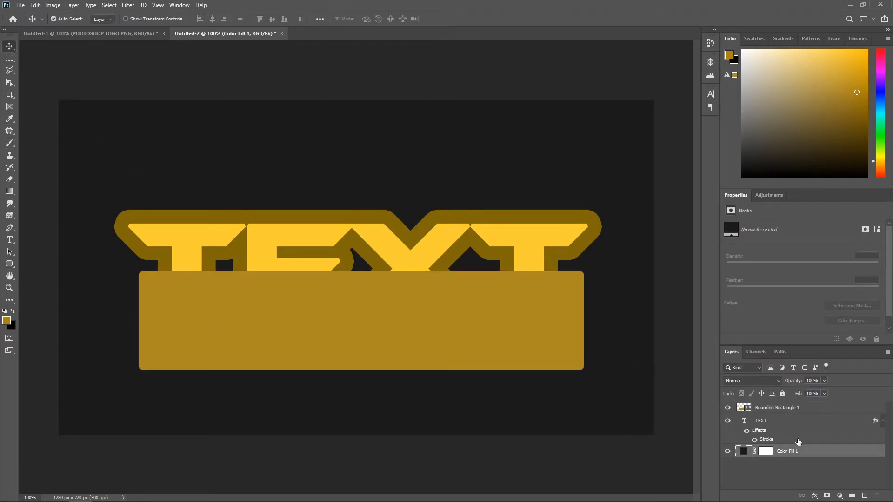
{"action": "right_click", "coordinate": [826, 409]}
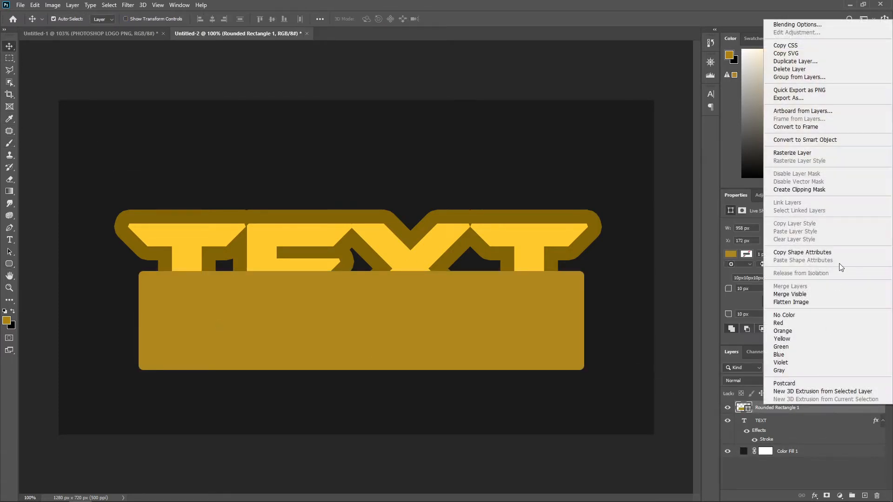
{"action": "left_click", "coordinate": [857, 190]}
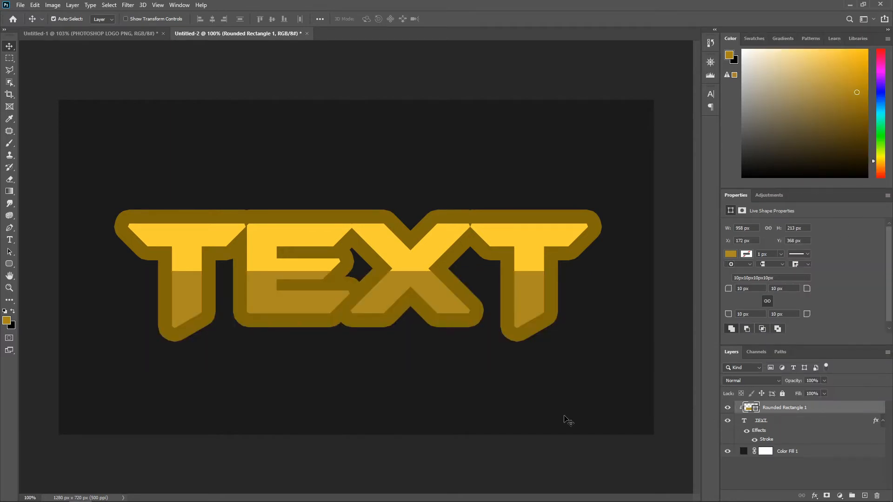
Convert the rounded rectangle and TEXT layers together into one smart object
{"action": "left_click", "coordinate": [791, 426], "text": "shift"}
{"action": "right_click", "coordinate": [791, 426]}
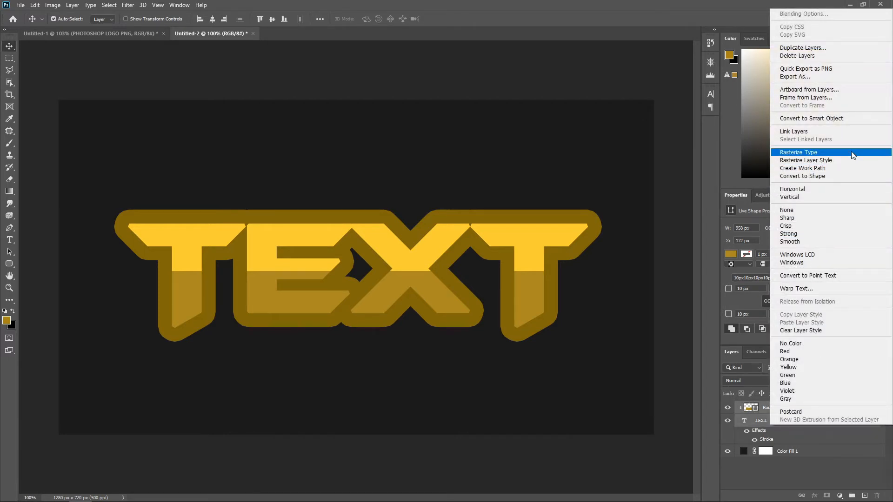
{"action": "left_click", "coordinate": [834, 117]}
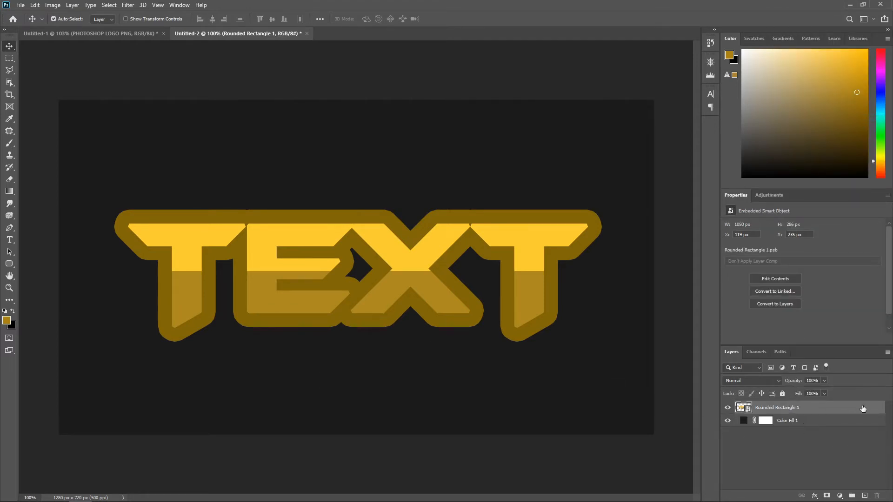
Add a Stroke layer style to the smart object, positioned outside with a size of 5 px
{"action": "double_click", "coordinate": [876, 409]}
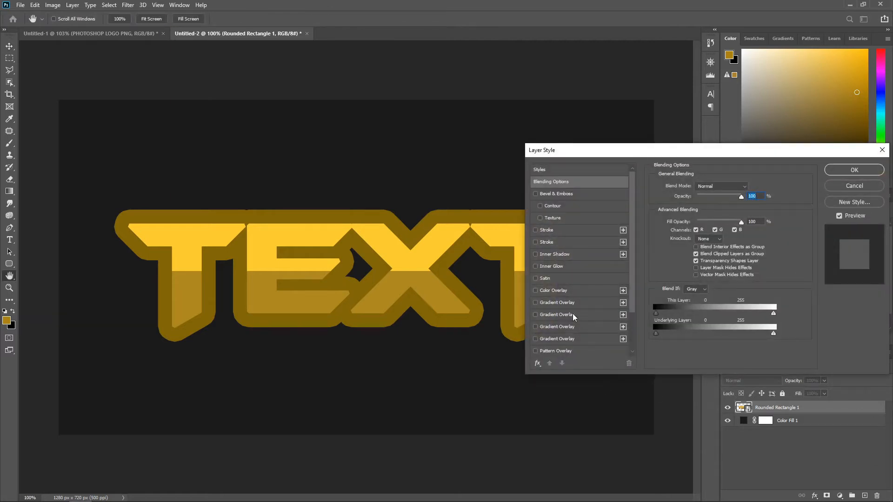
{"action": "left_click", "coordinate": [535, 241]}
{"action": "left_click", "coordinate": [577, 241]}
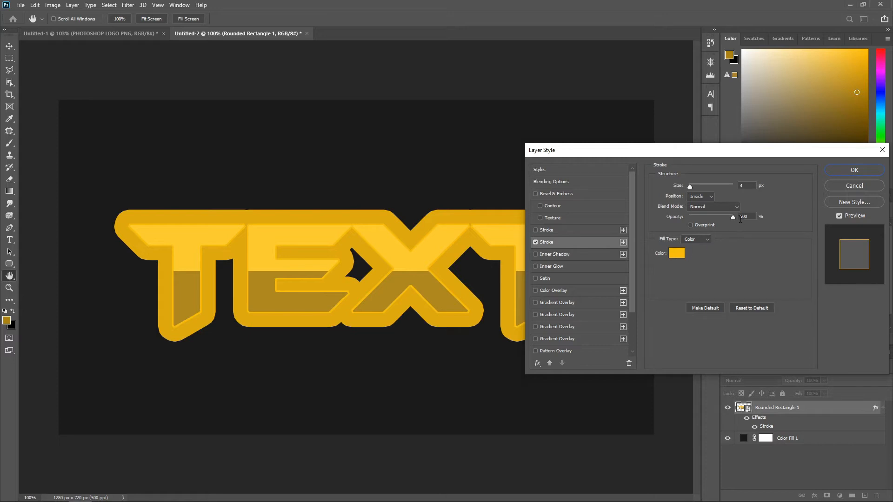
{"action": "left_click", "coordinate": [699, 197]}
{"action": "left_click", "coordinate": [700, 204]}
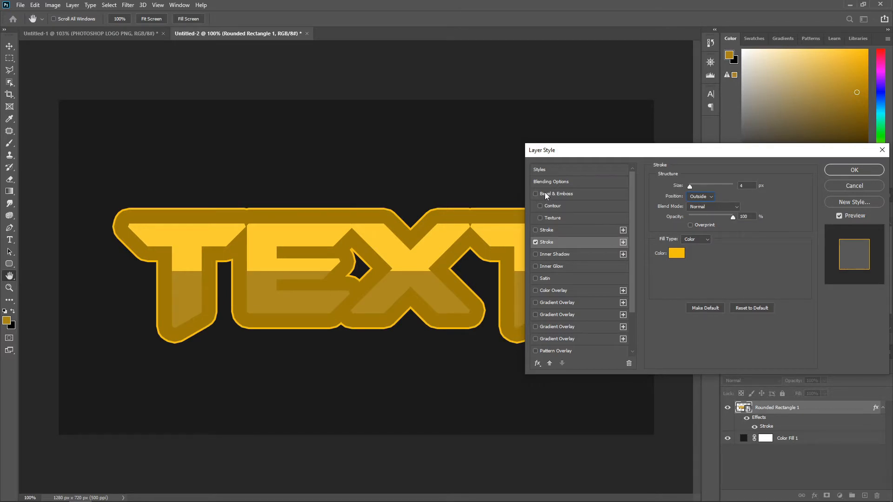
{"action": "key", "text": "Up"}
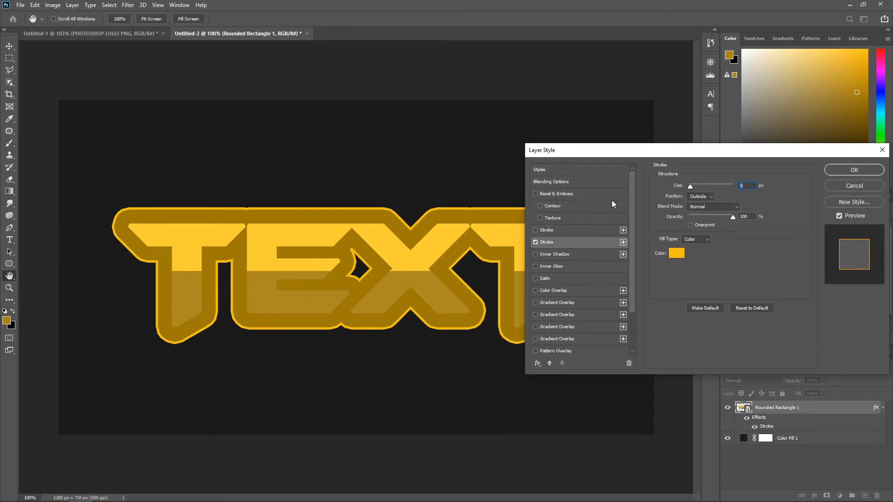
Enable Bevel & Emboss on the smart object and try gloss contours, settling on the stepped one
{"action": "left_click", "coordinate": [534, 193]}
{"action": "left_click", "coordinate": [568, 195]}
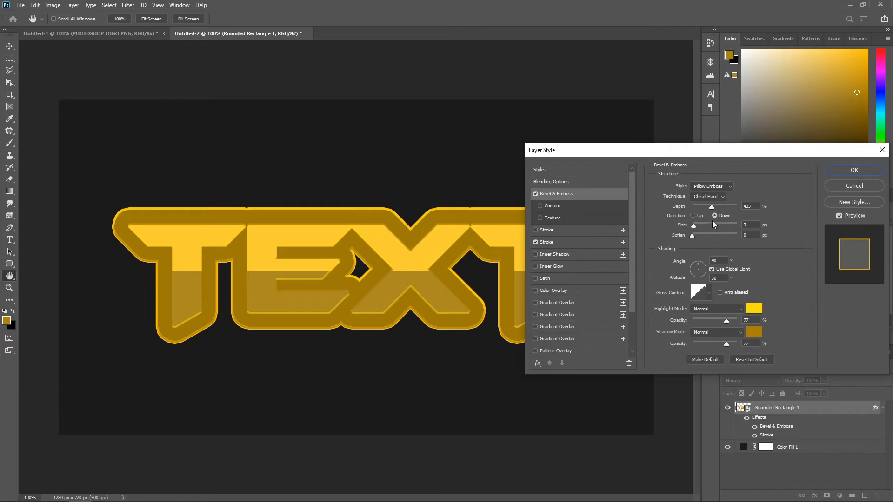
{"action": "left_click", "coordinate": [709, 293]}
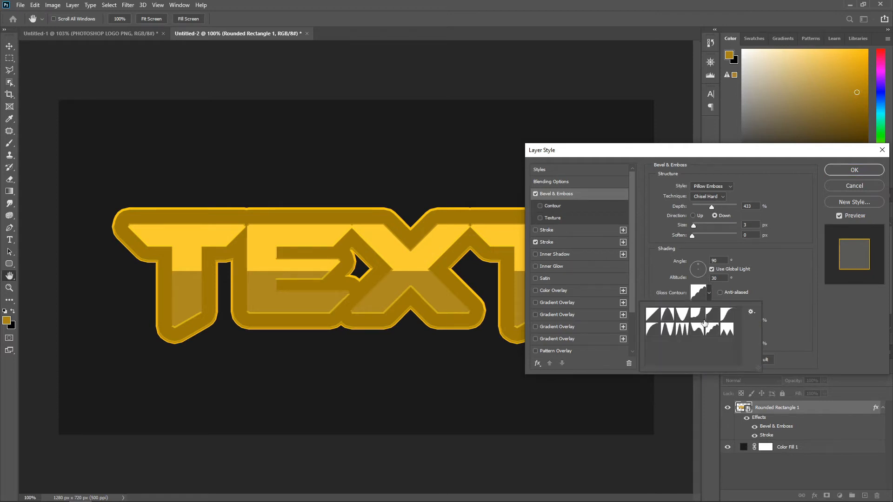
{"action": "left_click", "coordinate": [683, 331]}
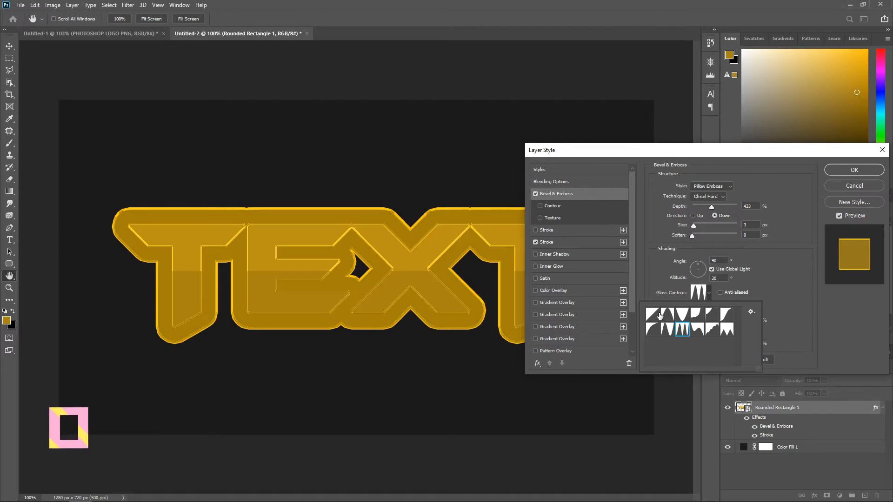
{"action": "left_click", "coordinate": [712, 329]}
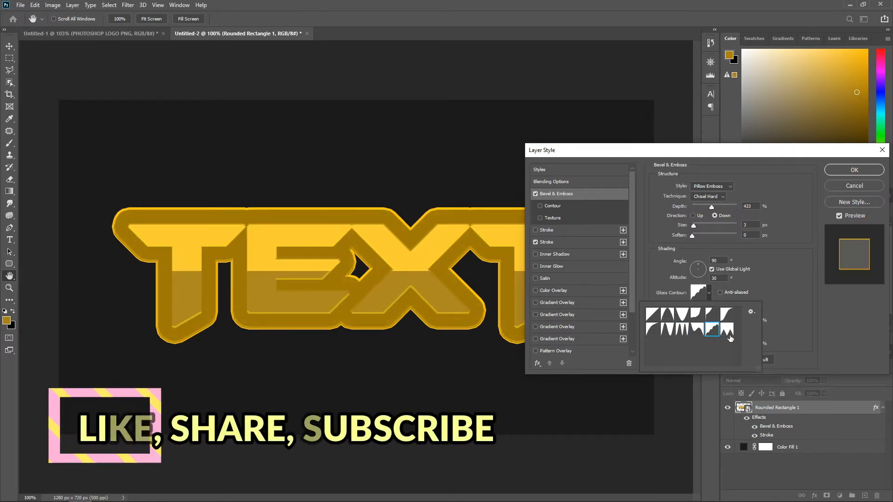
{"action": "left_click", "coordinate": [812, 281]}
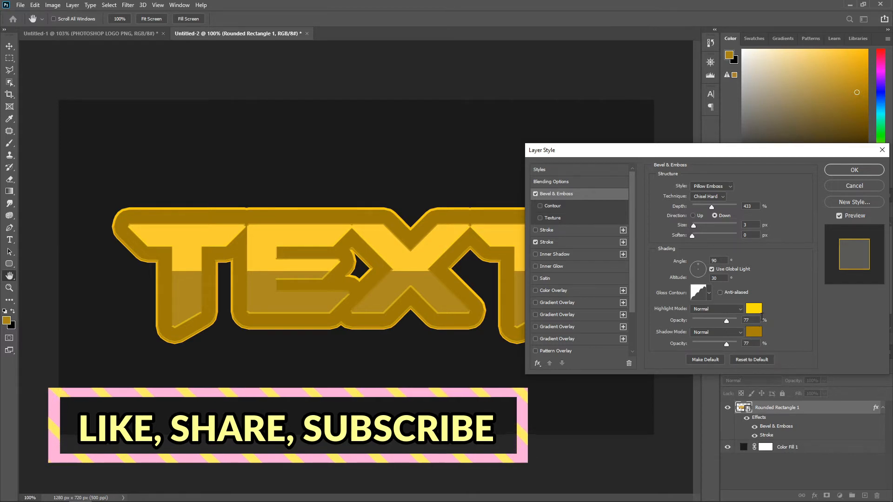
Set the bevel's light angle to 30° and altitude to 90°, and apply the layer style
{"action": "left_click", "coordinate": [701, 266]}
{"action": "left_click_drag", "start_coordinate": [700, 268], "coordinate": [704, 276]}
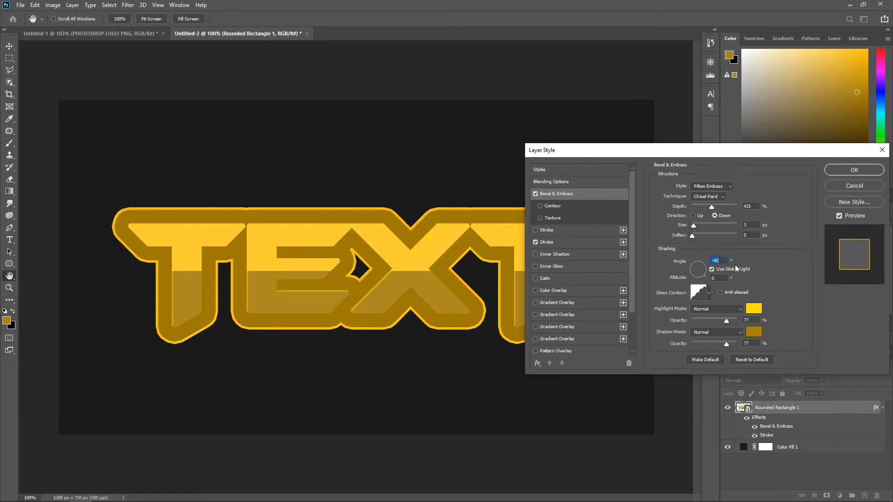
{"action": "type", "text": "30"}
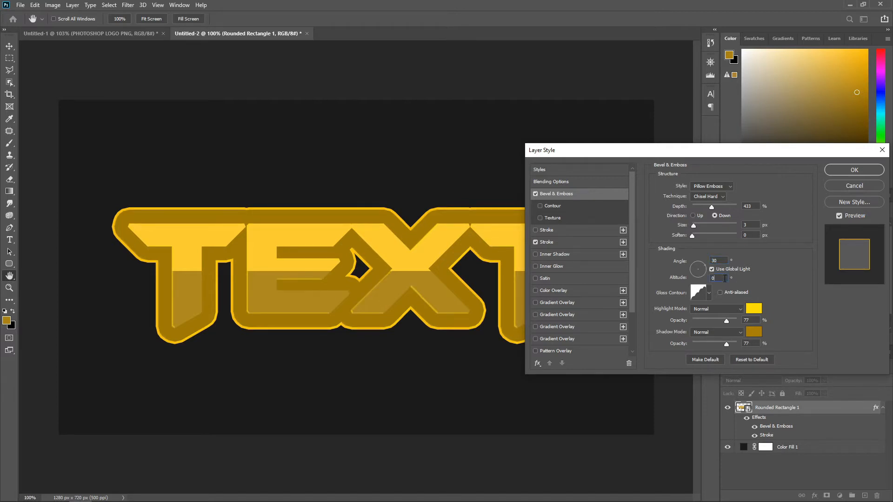
{"action": "type", "text": "90"}
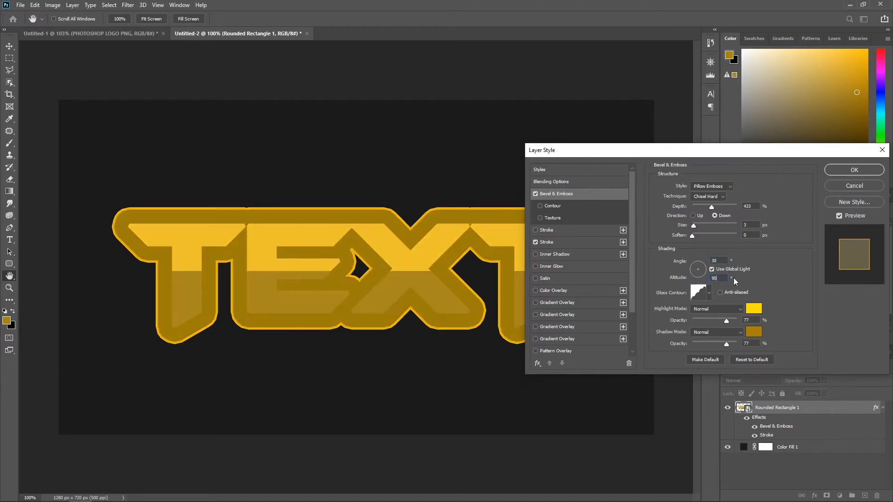
{"action": "left_click", "coordinate": [855, 165]}
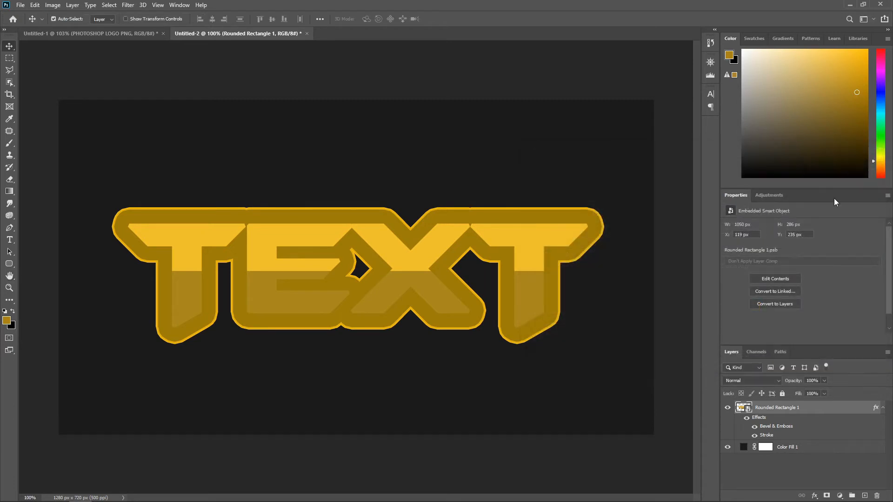
Set the smart object's bevel depth to 521%, size to 7 px and soften to 1 px, and apply the style
{"action": "double_click", "coordinate": [773, 426]}
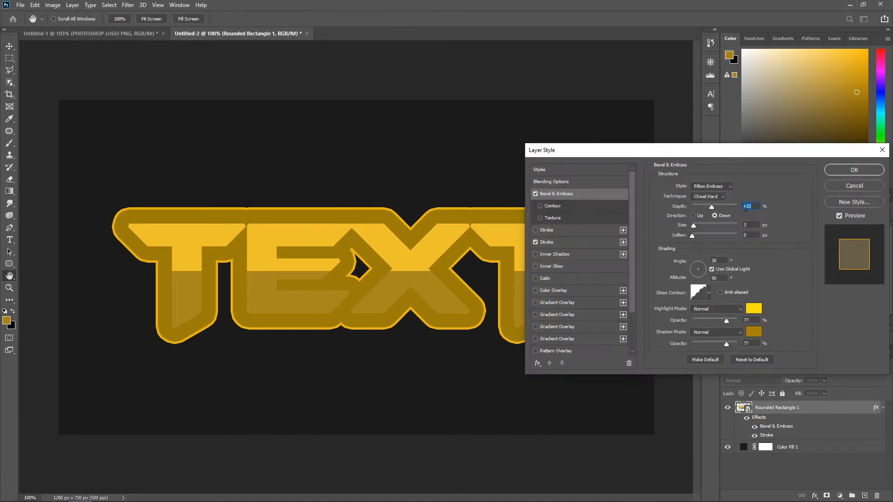
{"action": "left_click", "coordinate": [714, 206]}
{"action": "left_click", "coordinate": [752, 224]}
{"action": "key", "text": "Up"}
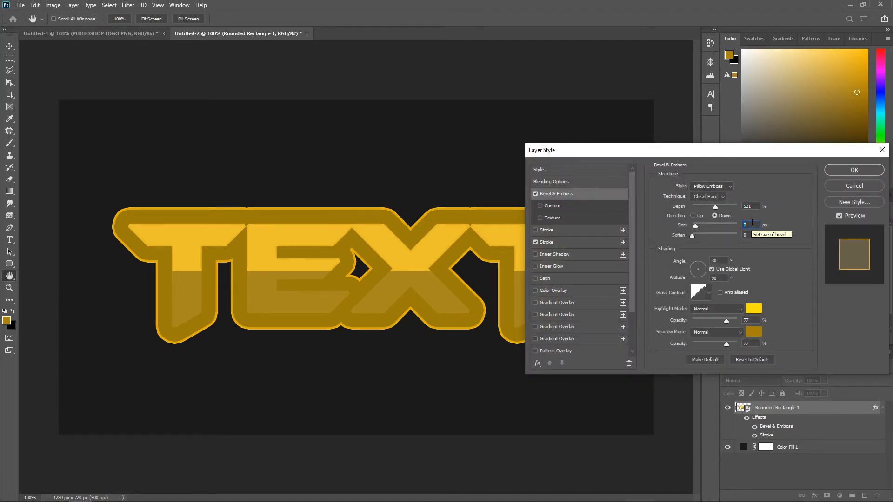
{"action": "left_click", "coordinate": [751, 235]}
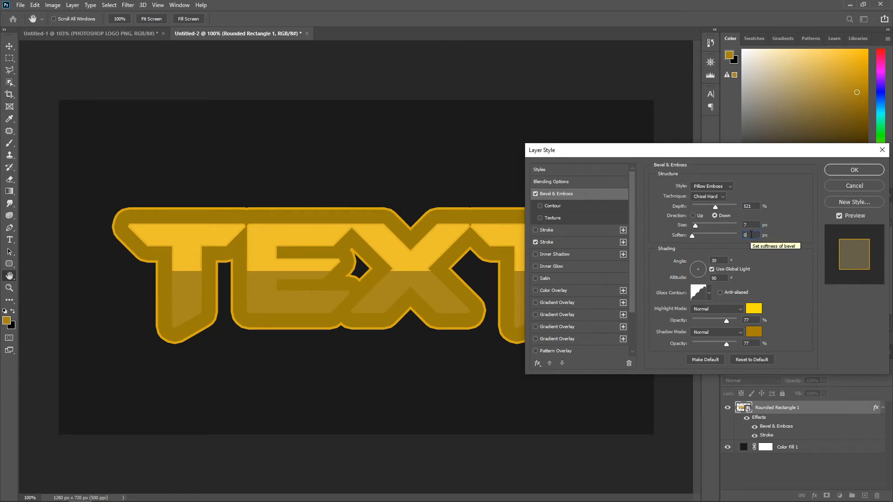
{"action": "key", "text": "Up"}
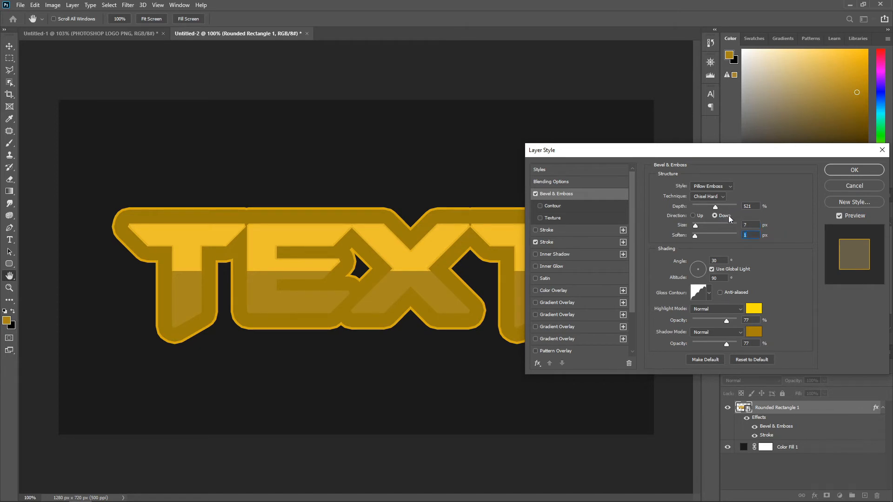
{"action": "left_click", "coordinate": [839, 175]}
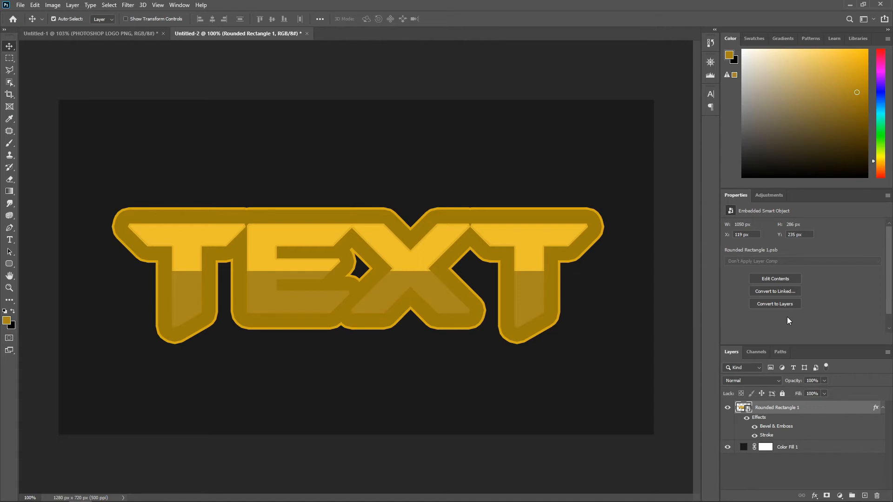
On a new layer above the smart object, brush over the gap between E and X with dark gold sampled from the text border
{"action": "left_click", "coordinate": [860, 495]}
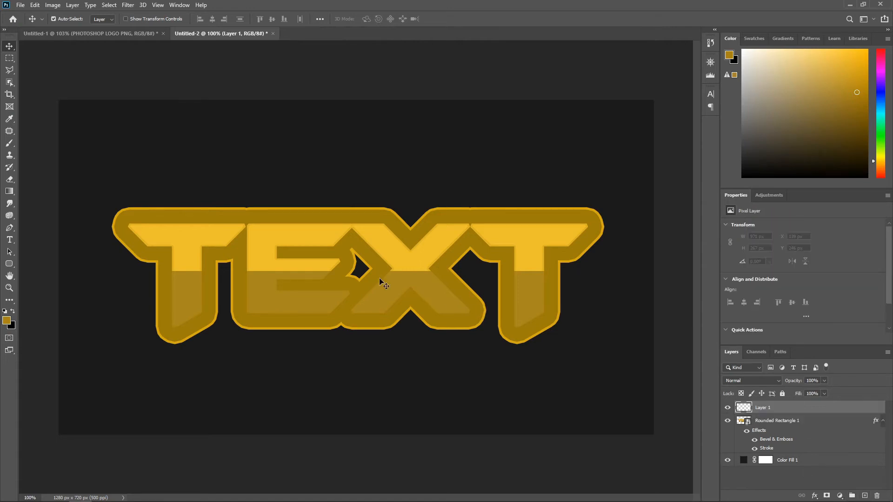
{"action": "left_click", "coordinate": [9, 143]}
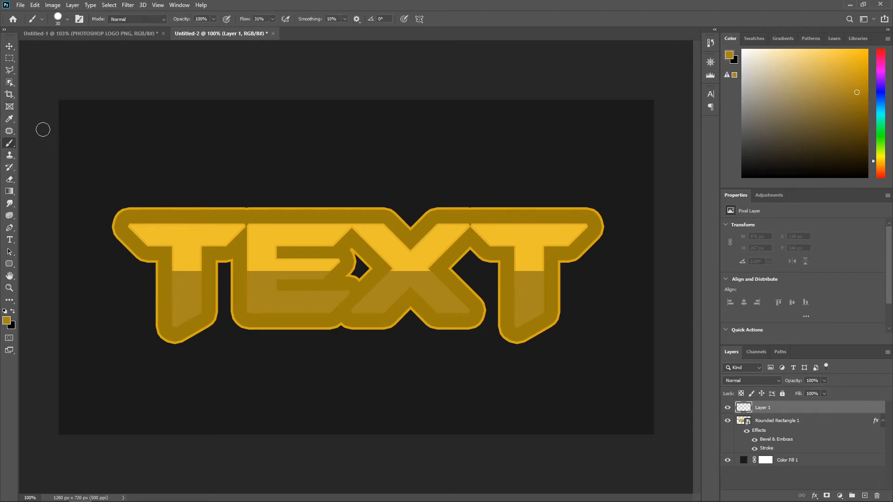
{"action": "left_click", "coordinate": [68, 19]}
{"action": "left_click", "coordinate": [69, 19]}
{"action": "left_click", "coordinate": [7, 320]}
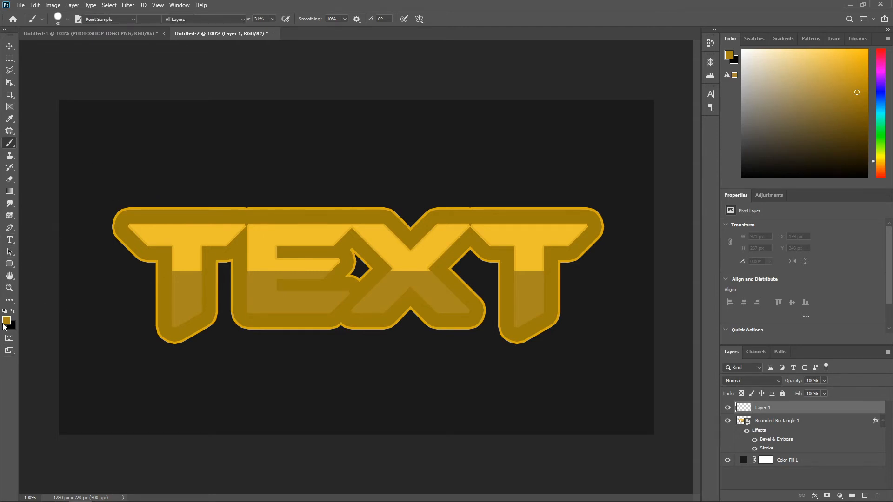
{"action": "left_click", "coordinate": [348, 263]}
{"action": "key", "text": "Return"}
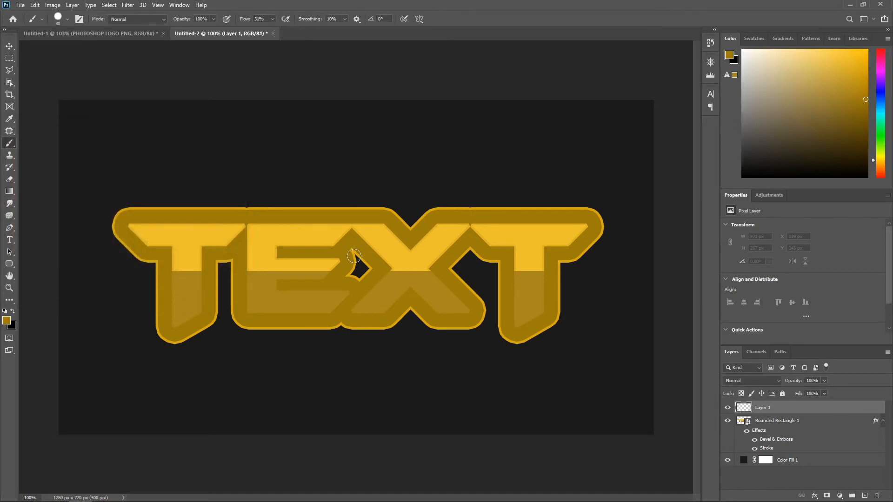
{"action": "mouse_move", "coordinate": [353, 256]}
{"action": "left_mouse_down"}
{"action": "mouse_move", "coordinate": [350, 277]}
{"action": "mouse_move", "coordinate": [366, 268]}
{"action": "mouse_move", "coordinate": [363, 278]}
{"action": "mouse_move", "coordinate": [353, 247]}
{"action": "mouse_move", "coordinate": [347, 277]}
{"action": "mouse_move", "coordinate": [363, 261]}
{"action": "mouse_move", "coordinate": [364, 276]}
{"action": "mouse_move", "coordinate": [368, 260]}
{"action": "left_mouse_up"}
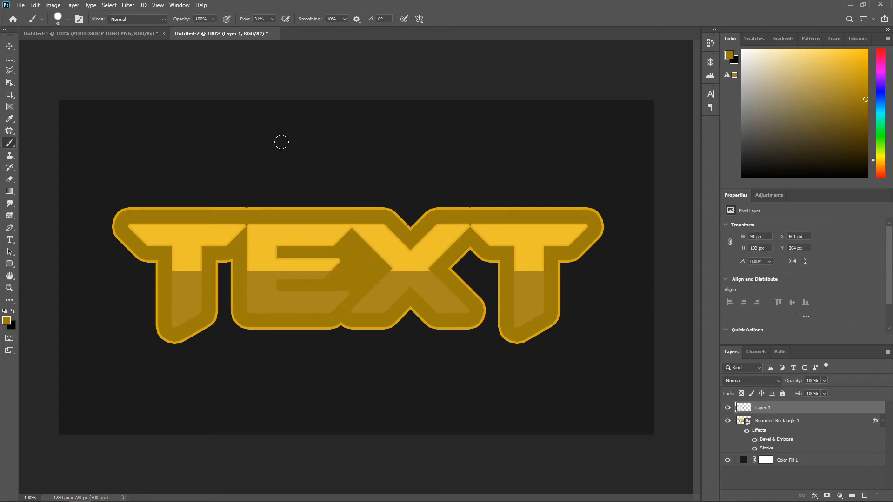
Duplicate the Rounded Rectangle 1 smart object and place the copy directly below the original
{"action": "left_click", "coordinate": [9, 46]}
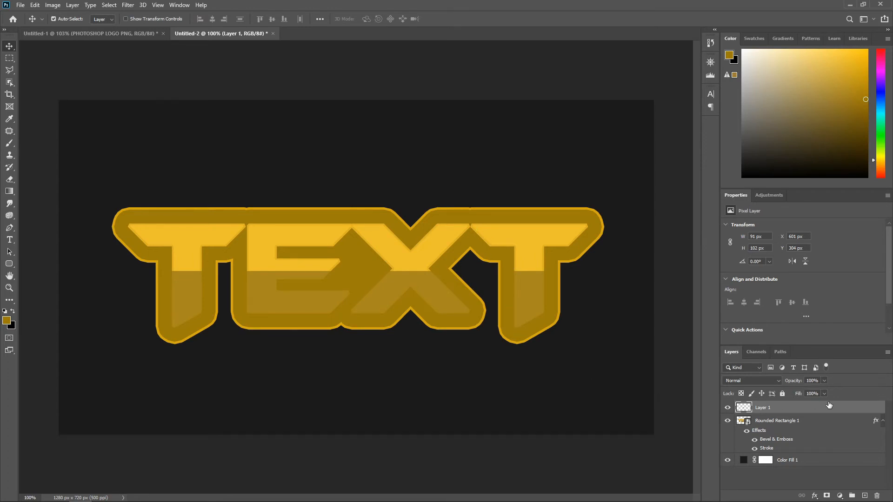
{"action": "left_click", "coordinate": [819, 425]}
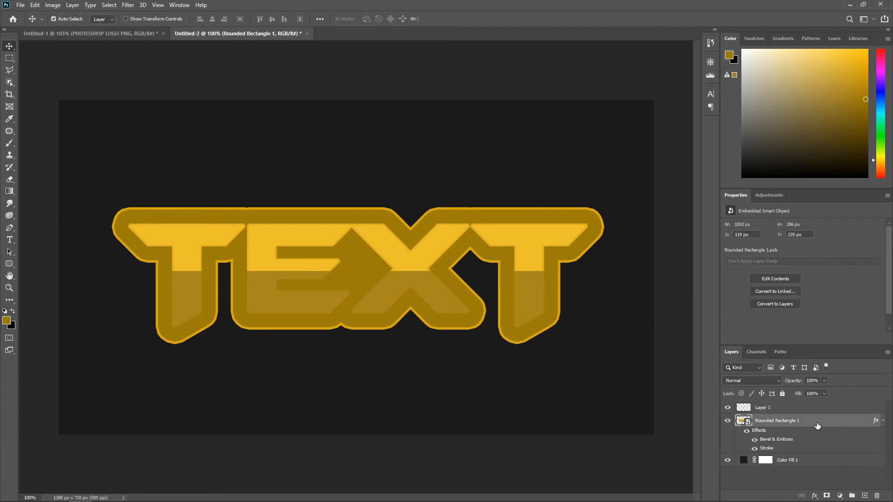
{"action": "left_click_drag", "start_coordinate": [817, 425], "coordinate": [818, 445]}
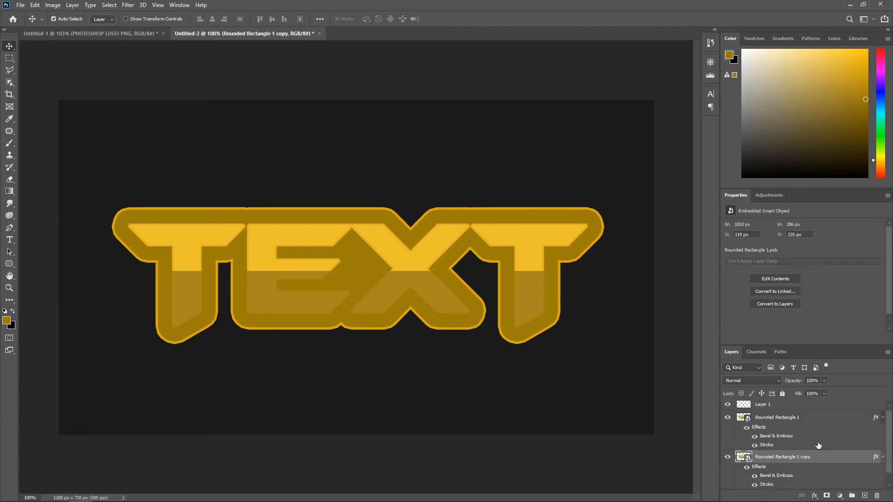
Rasterize the Rounded Rectangle 1 copy layer and transform it in perspective to about 1171 × 705 px, with the first T much larger than the last
{"action": "right_click", "coordinate": [789, 461]}
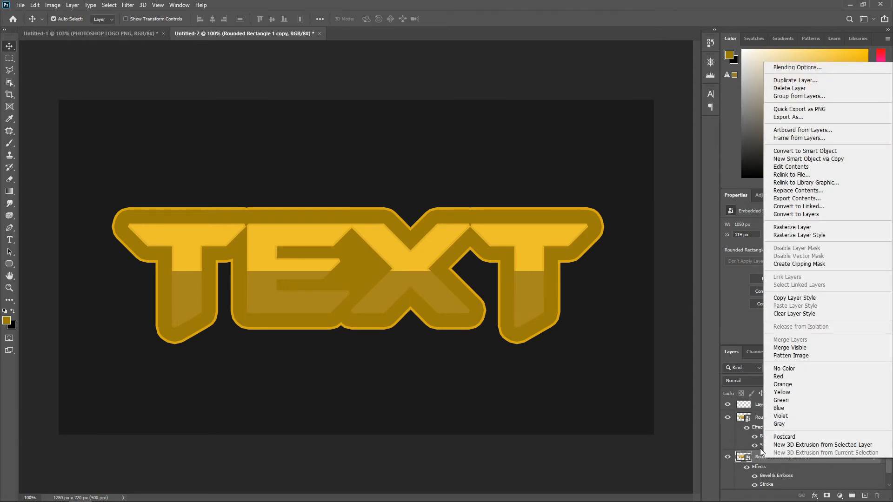
{"action": "left_click", "coordinate": [828, 227]}
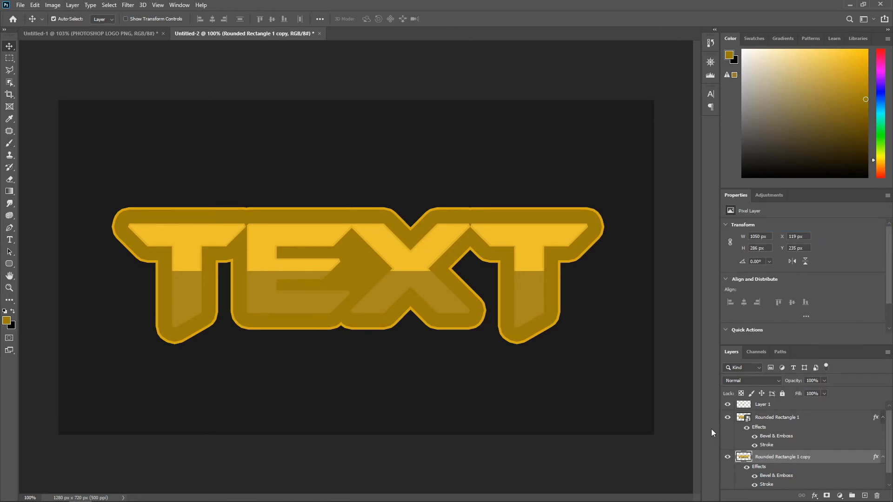
{"action": "left_click", "coordinate": [35, 5]}
{"action": "mouse_move", "coordinate": [51, 4]}
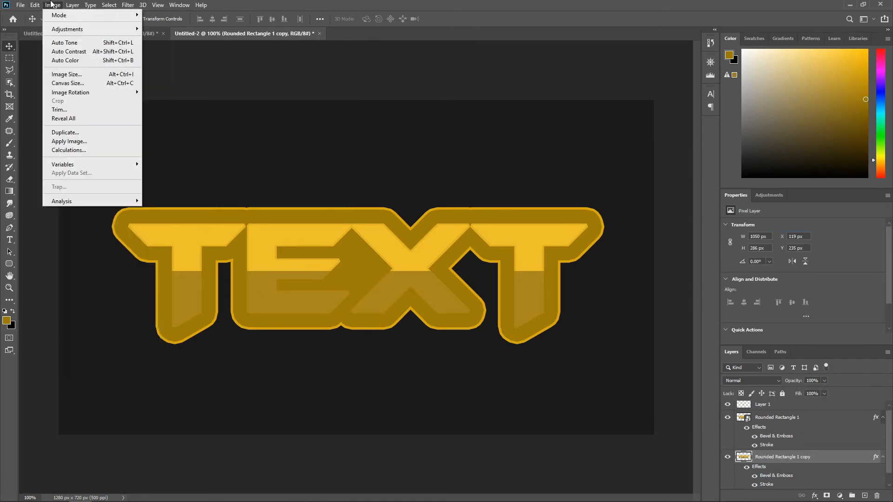
{"action": "mouse_move", "coordinate": [109, 220]}
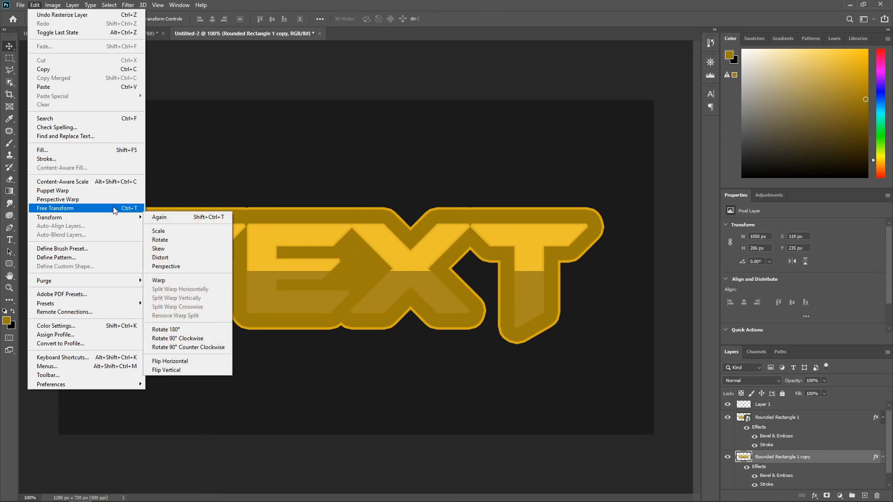
{"action": "left_click", "coordinate": [187, 256]}
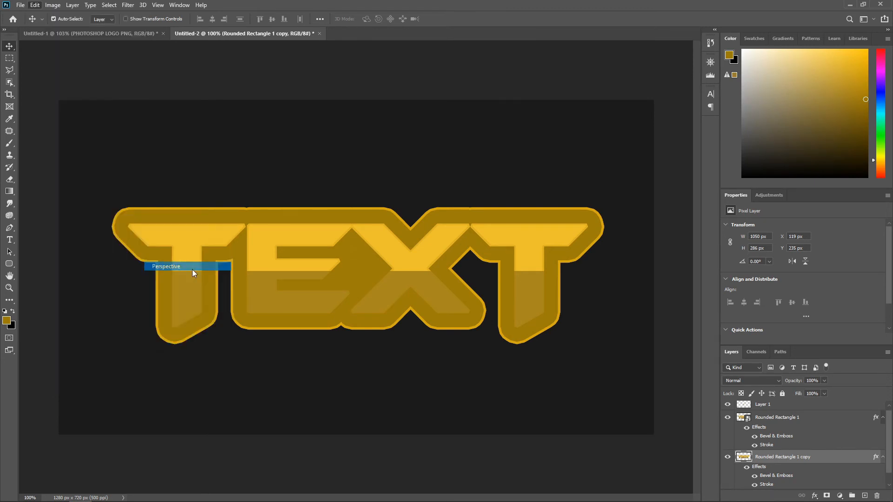
{"action": "left_click_drag", "start_coordinate": [606, 208], "coordinate": [598, 152]}
{"action": "left_click_drag", "start_coordinate": [116, 351], "coordinate": [72, 409]}
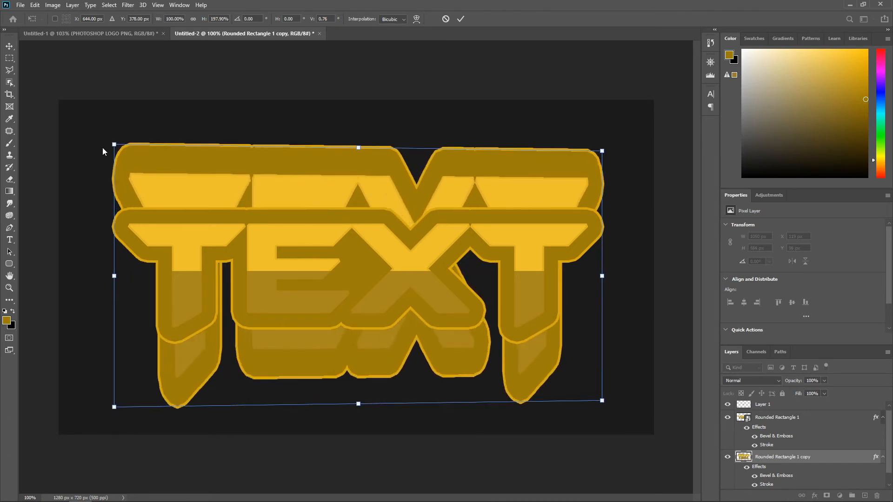
{"action": "left_click_drag", "start_coordinate": [117, 148], "coordinate": [102, 122]}
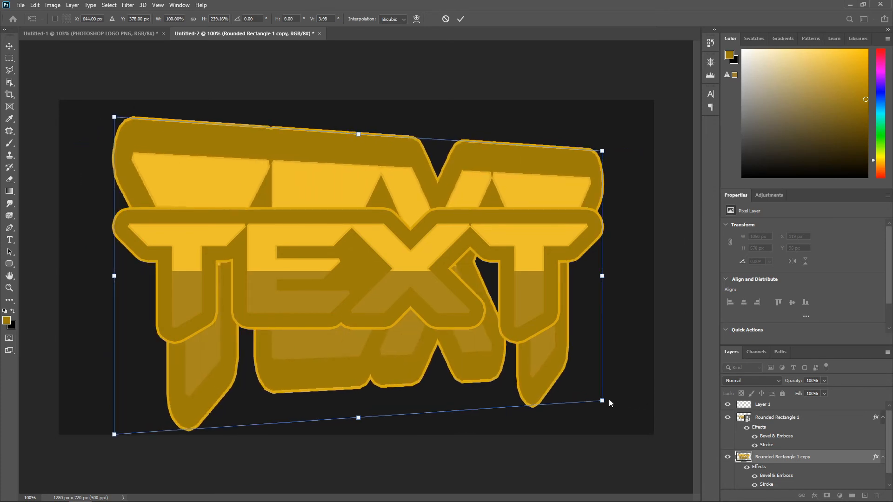
{"action": "left_click_drag", "start_coordinate": [602, 402], "coordinate": [574, 340]}
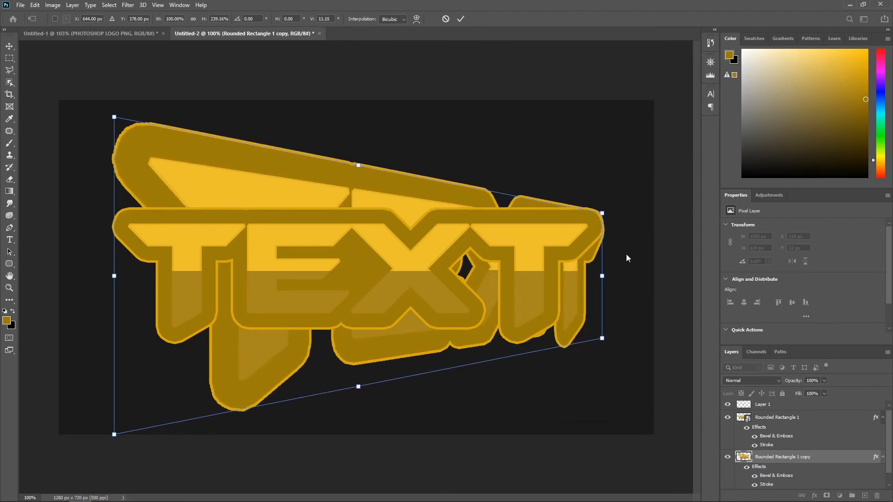
{"action": "left_click_drag", "start_coordinate": [609, 207], "coordinate": [572, 179]}
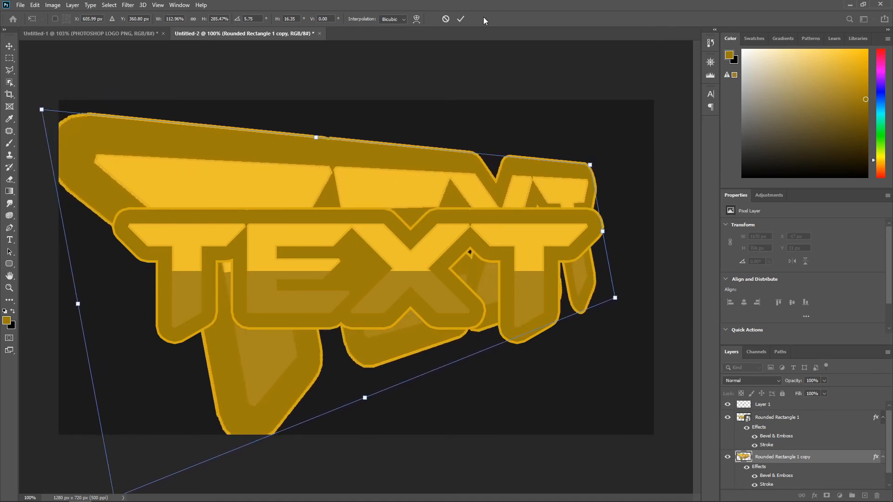
{"action": "left_click", "coordinate": [461, 18]}
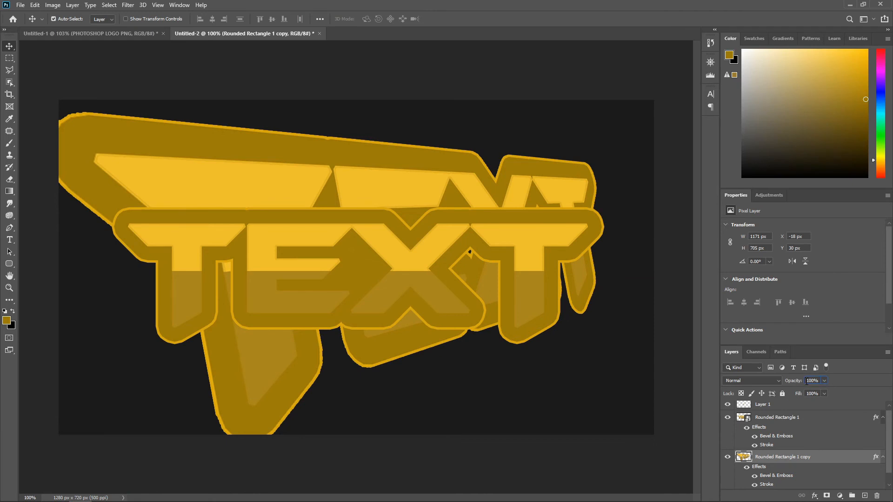
Lower the opacity of the Rounded Rectangle 1 copy layer to 20%
{"action": "key", "text": "shift+Down"}
{"action": "key", "text": "shift+Down"}
{"action": "key", "text": "shift+Down"}
{"action": "key", "text": "shift+Down"}
{"action": "key", "text": "shift+Down"}
{"action": "key", "text": "shift+Down"}
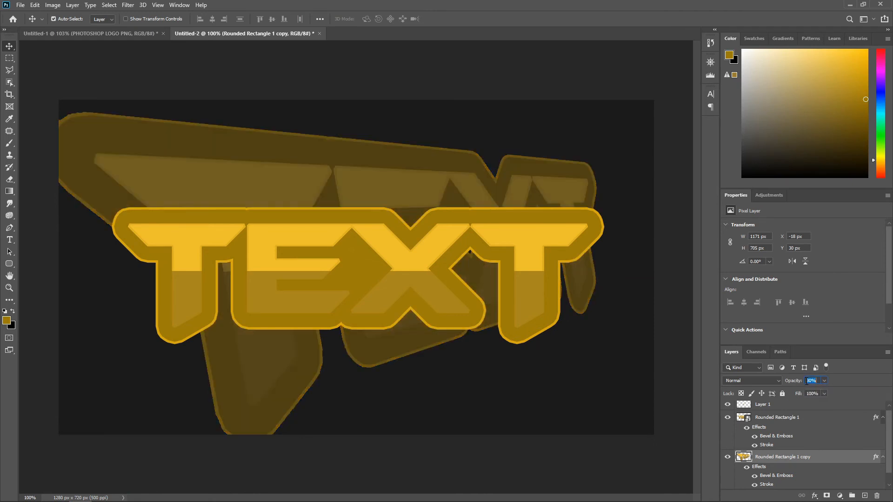
{"action": "key", "text": "shift+Down"}
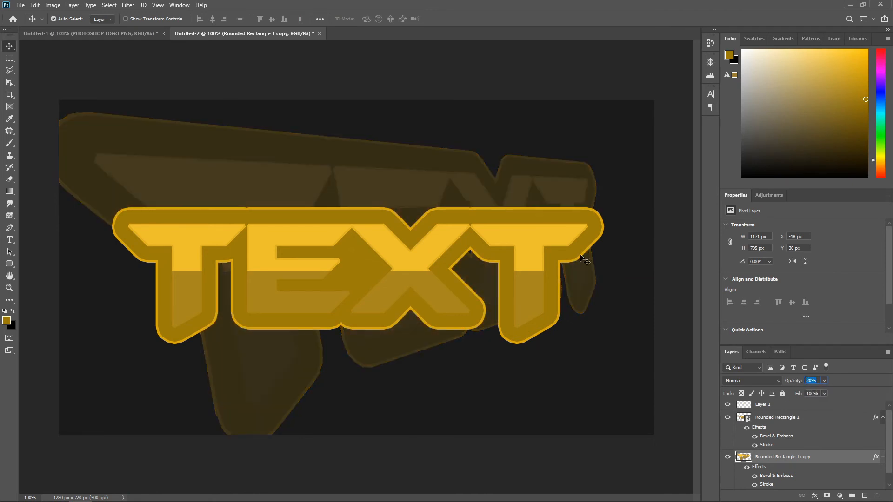
Rotate the faded copy by about -9.3°, scale it to about 109% and position it behind the main text
{"action": "key", "text": "ctrl+t"}
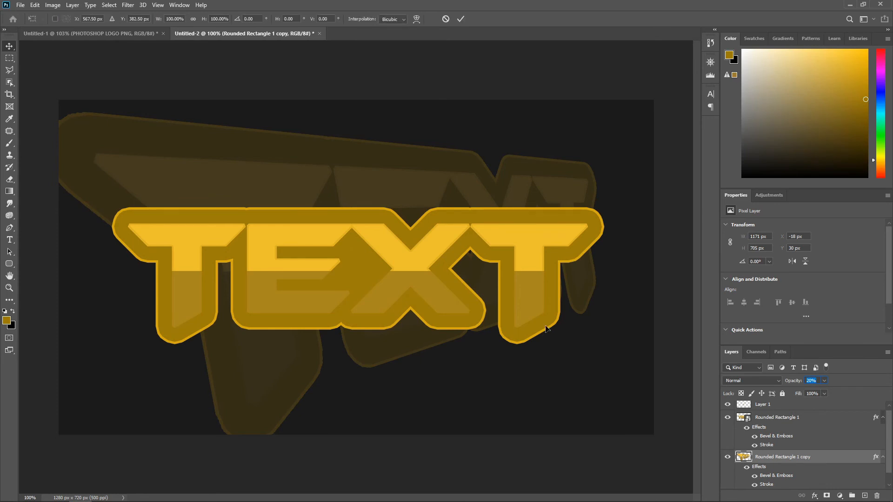
{"action": "left_click_drag", "start_coordinate": [636, 151], "coordinate": [584, 99]}
{"action": "left_click_drag", "start_coordinate": [552, 157], "coordinate": [551, 164]}
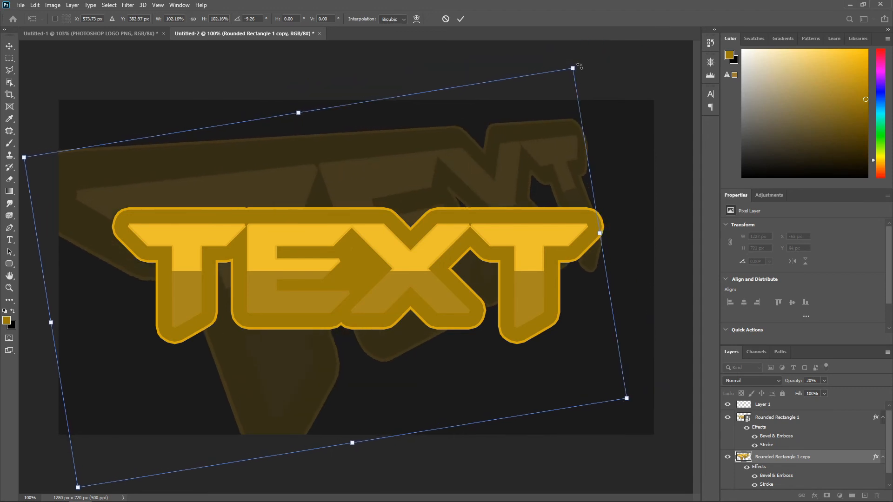
{"action": "left_click_drag", "start_coordinate": [573, 69], "coordinate": [604, 54]}
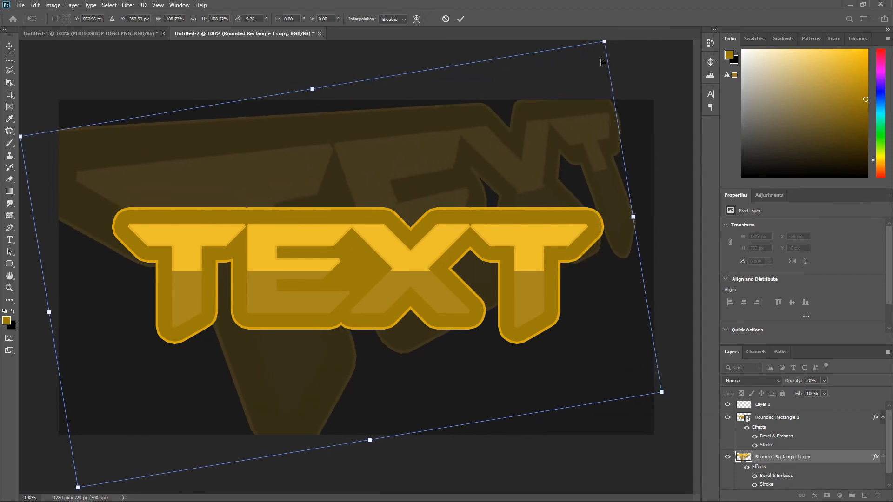
{"action": "left_click_drag", "start_coordinate": [554, 144], "coordinate": [553, 155]}
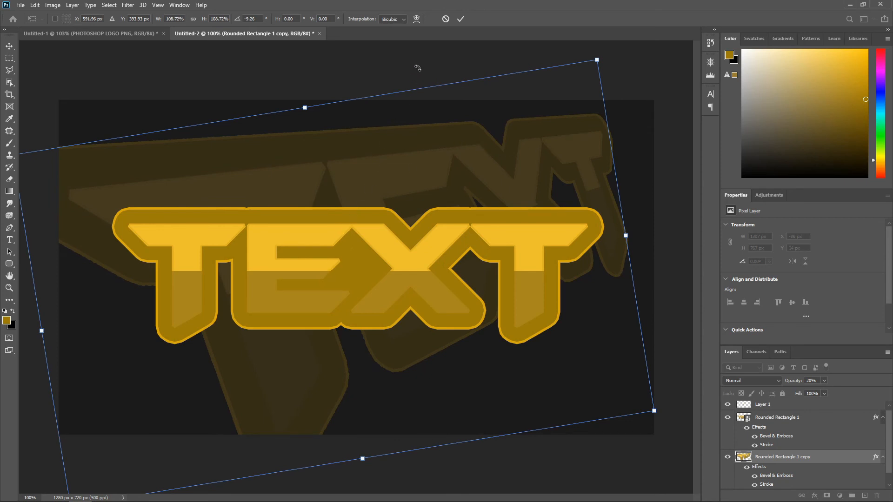
{"action": "left_click", "coordinate": [460, 19]}
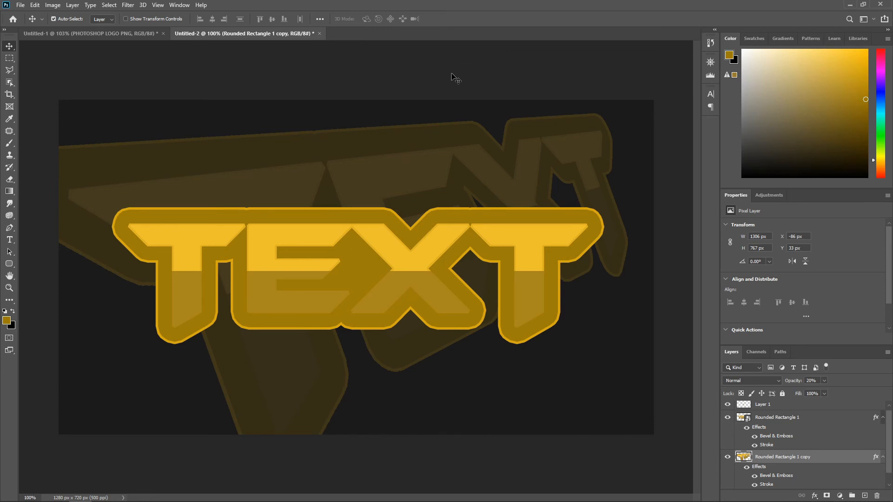
Create a new layer above Layer 1 and set white as the foreground color with black as the background color
{"action": "left_click", "coordinate": [836, 407]}
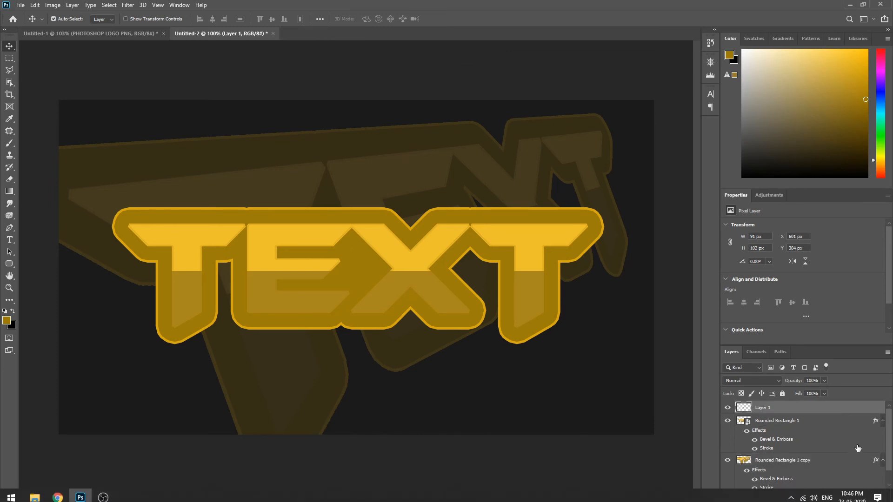
{"action": "left_click", "coordinate": [861, 496]}
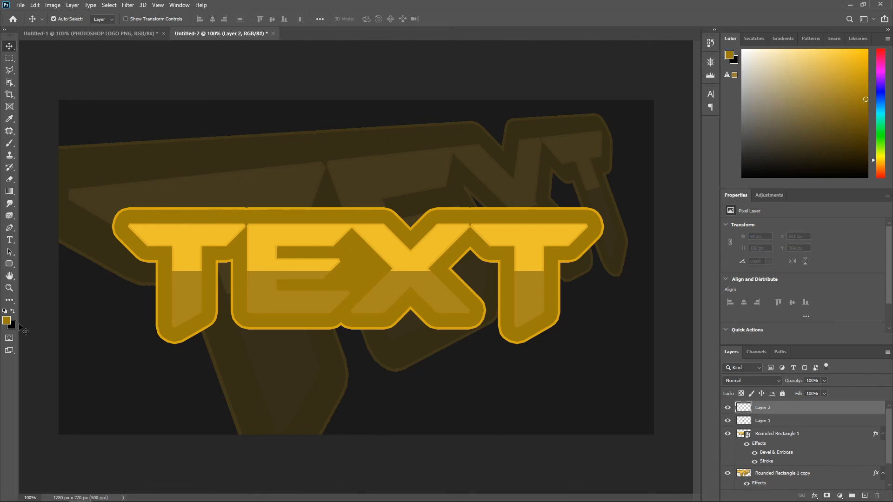
{"action": "left_click", "coordinate": [4, 321]}
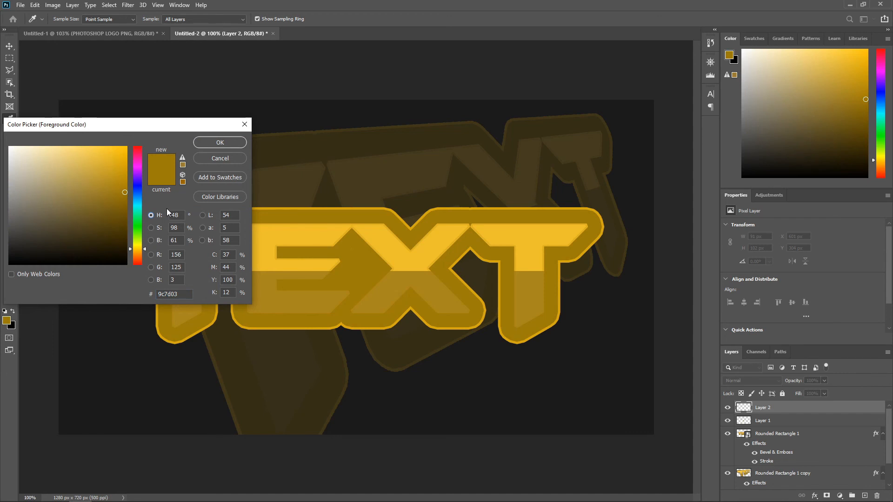
{"action": "left_click", "coordinate": [226, 160]}
{"action": "key", "text": "x"}
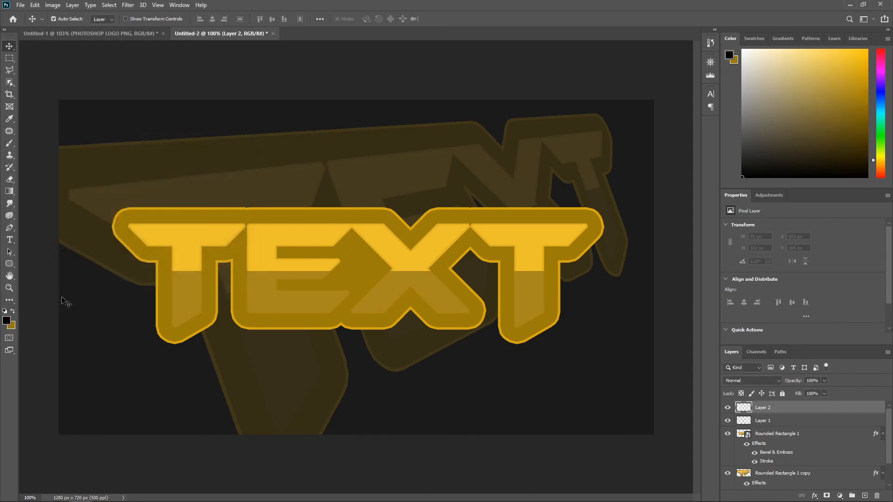
{"action": "key", "text": "d"}
{"action": "left_click", "coordinate": [13, 311]}
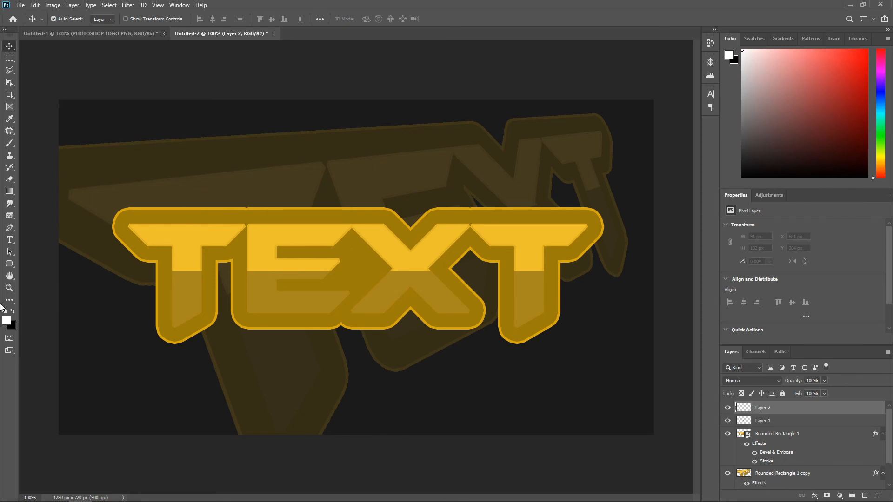
Paint a white glow at the top center of the canvas with a single dab of a soft 700 px brush
{"action": "left_click", "coordinate": [9, 143]}
{"action": "left_click", "coordinate": [67, 19]}
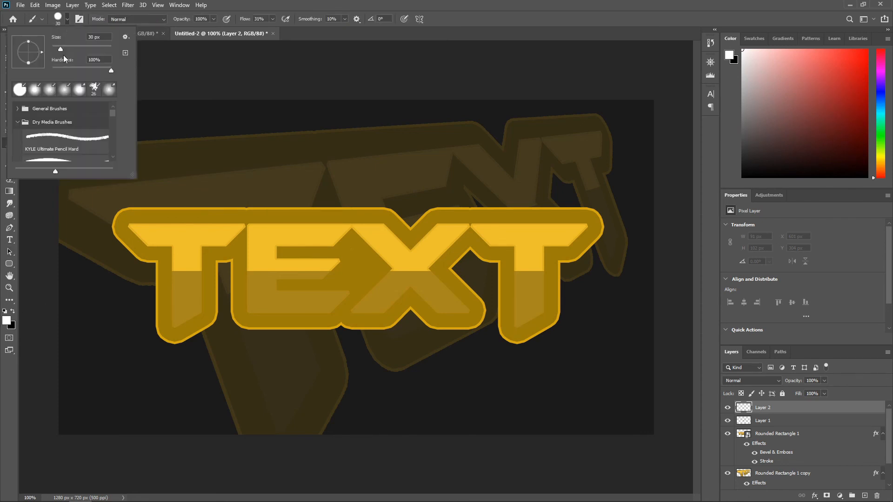
{"action": "left_click", "coordinate": [69, 20]}
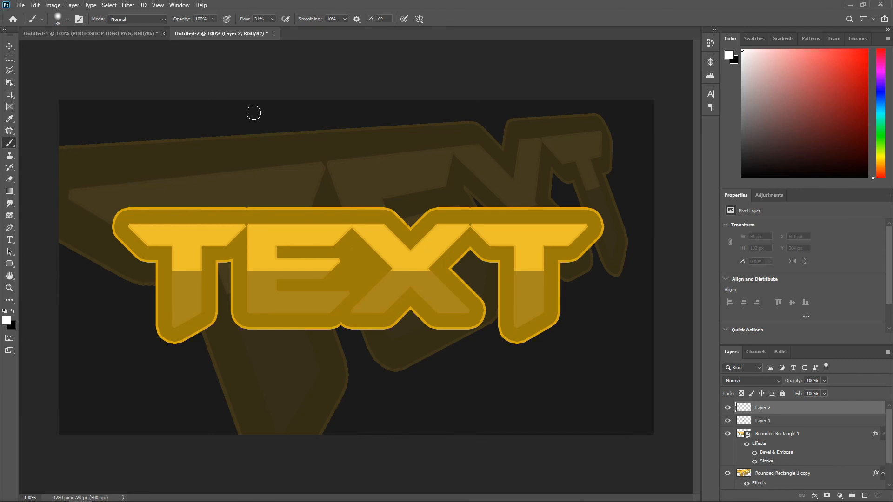
{"action": "key", "text": "bracketright"}
{"action": "key", "text": "bracketright"}
{"action": "key", "text": "bracketright"}
{"action": "key", "text": "bracketright"}
{"action": "key", "text": "bracketright"}
{"action": "key", "text": "bracketright"}
{"action": "key", "text": "bracketright"}
{"action": "key", "text": "bracketright"}
{"action": "key", "text": "bracketright"}
{"action": "key", "text": "bracketright"}
{"action": "key", "text": "bracketright"}
{"action": "key", "text": "bracketright"}
{"action": "key", "text": "bracketright"}
{"action": "key", "text": "bracketright"}
{"action": "key", "text": "bracketright"}
{"action": "key", "text": "bracketright"}
{"action": "key", "text": "bracketright"}
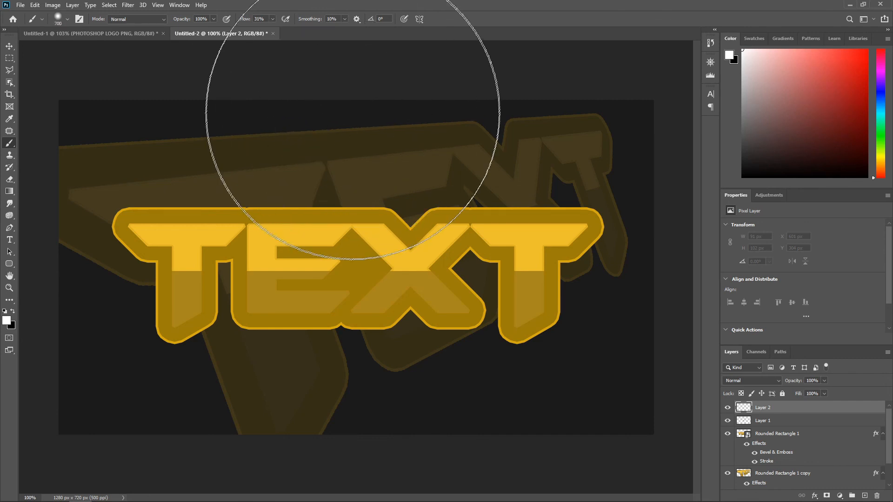
{"action": "left_click", "coordinate": [353, 58]}
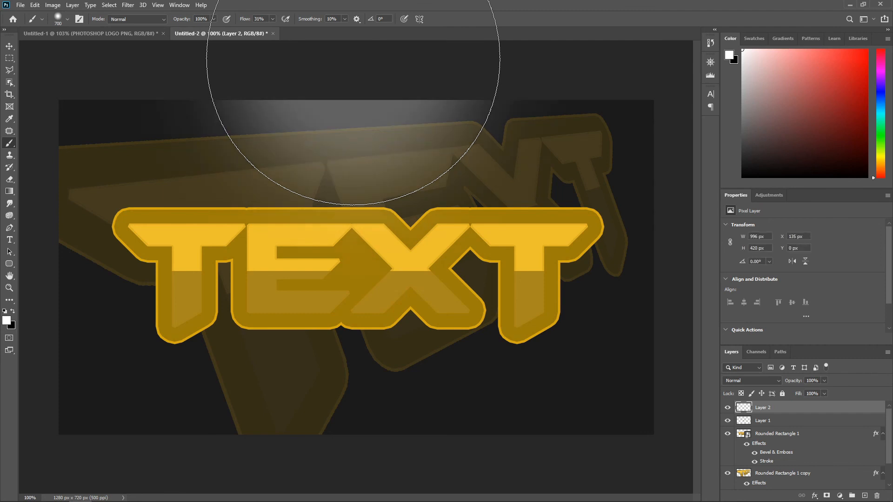
{"action": "left_click", "coordinate": [9, 47]}
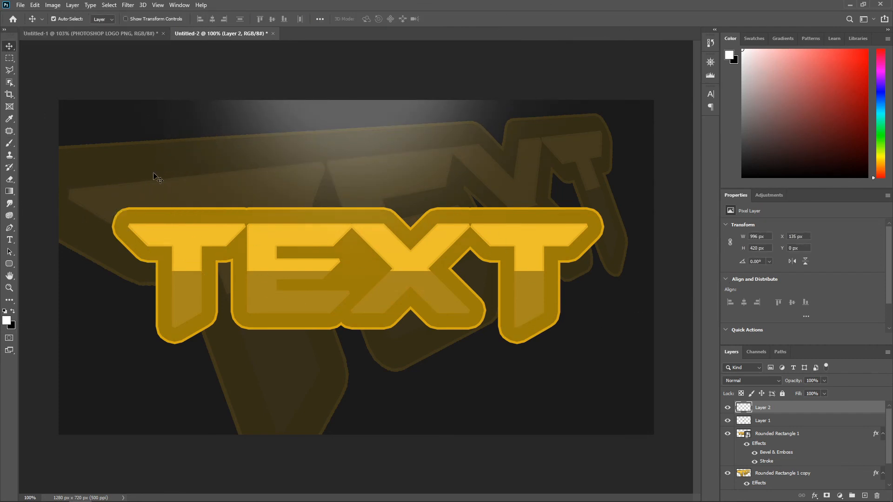
{"action": "left_click", "coordinate": [819, 438]}
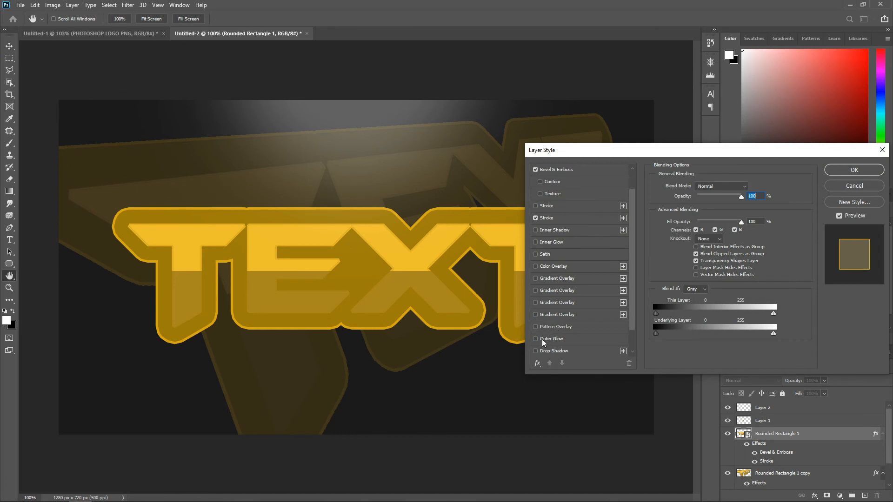
{"action": "scroll", "coordinate": [539, 337], "scroll_direction": "down", "scroll_amount": 1}
{"action": "left_click", "coordinate": [535, 327]}
{"action": "left_click", "coordinate": [569, 327]}
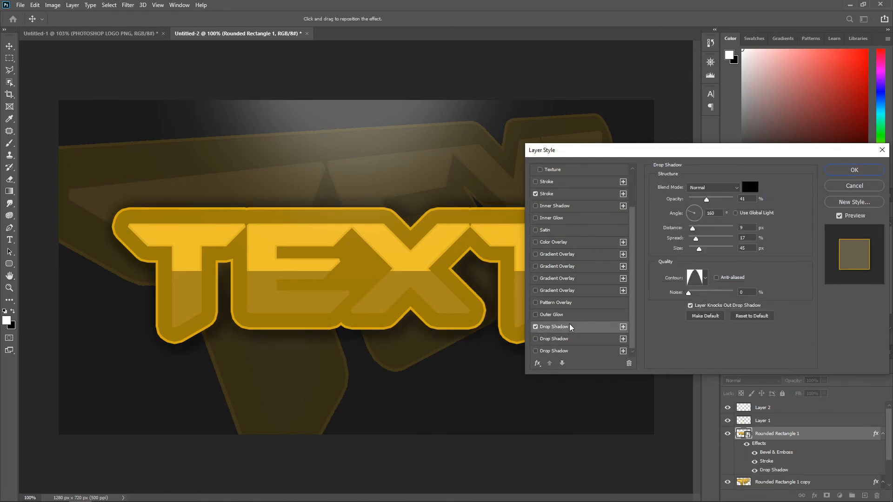
{"action": "mouse_move", "coordinate": [674, 146]}
{"action": "left_mouse_down"}
{"action": "mouse_move", "coordinate": [833, 154]}
{"action": "mouse_move", "coordinate": [852, 240]}
{"action": "mouse_move", "coordinate": [819, 150]}
{"action": "mouse_move", "coordinate": [678, 160]}
{"action": "left_mouse_up"}
{"action": "left_click", "coordinate": [789, 186]}
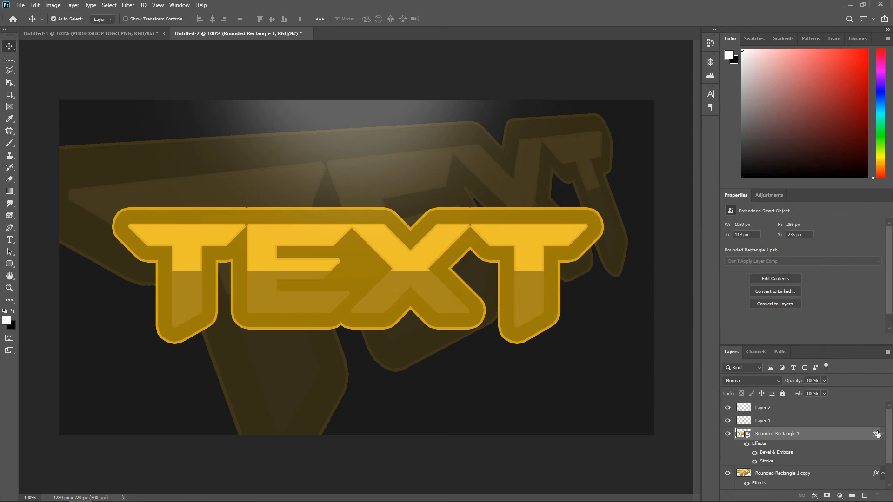
Add a black drop shadow to Rounded Rectangle 1 with 41% opacity, 160° angle, 9 px distance, 17% spread and 45 px size
{"action": "scroll", "coordinate": [489, 331], "scroll_direction": "down", "scroll_amount": 2}
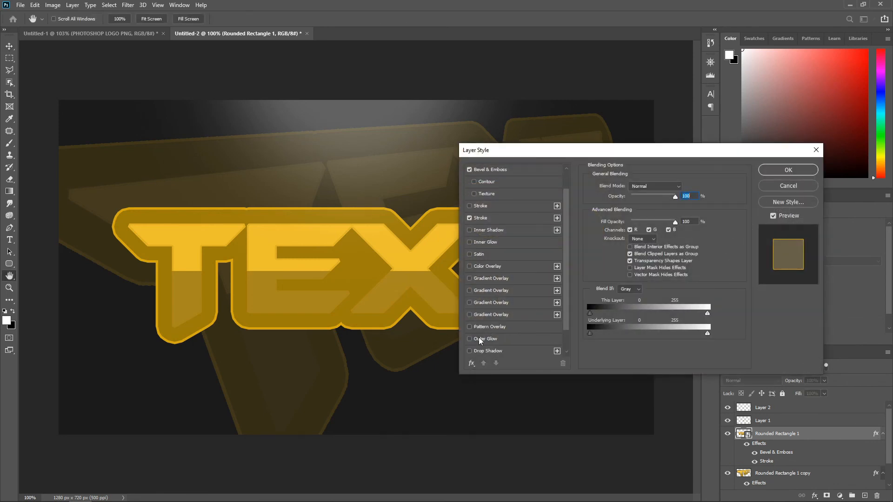
{"action": "left_click", "coordinate": [469, 327]}
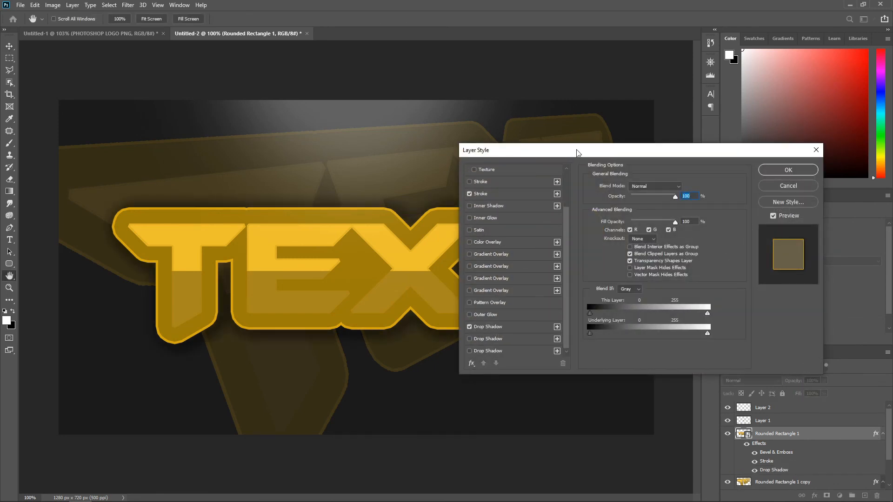
{"action": "left_click_drag", "start_coordinate": [576, 153], "coordinate": [541, 133]}
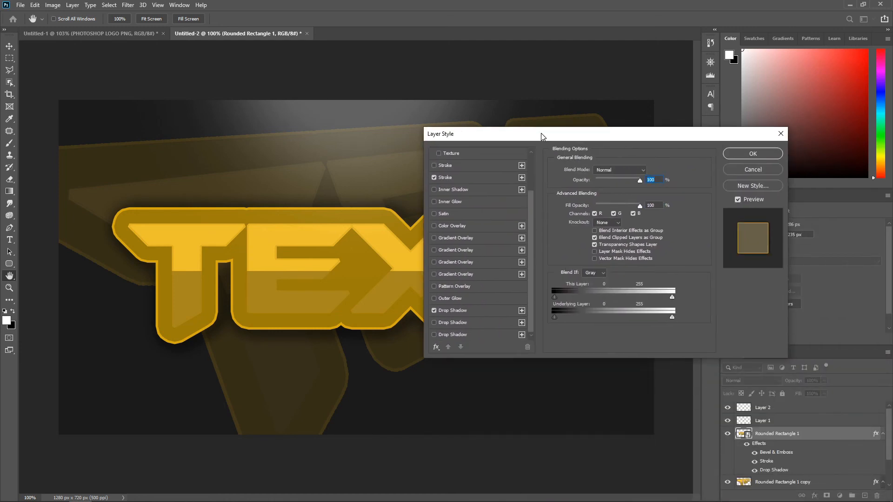
{"action": "left_click", "coordinate": [485, 314]}
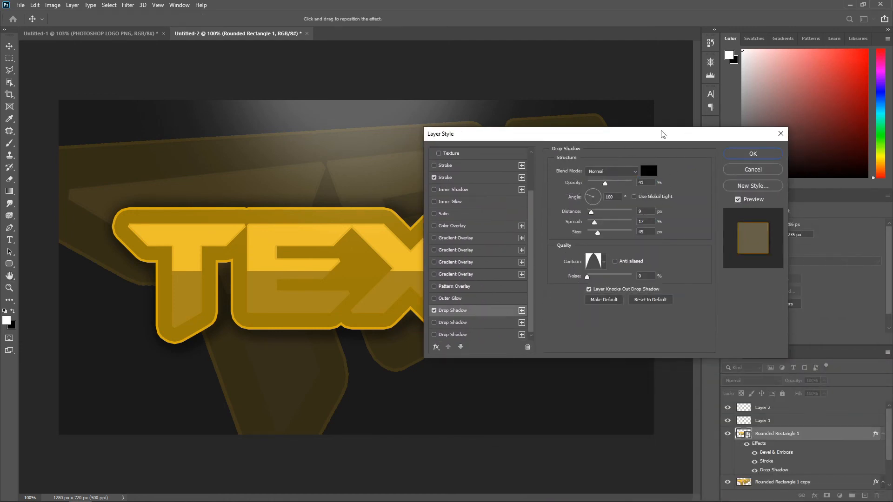
{"action": "left_click", "coordinate": [753, 154]}
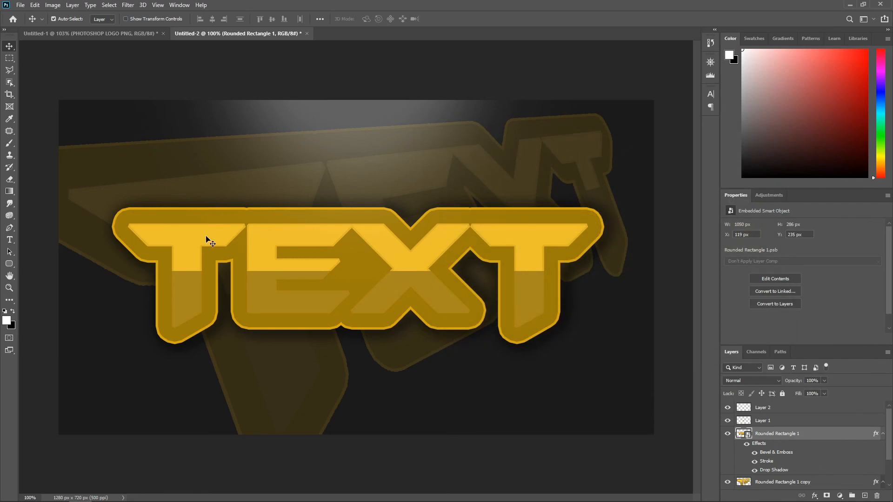